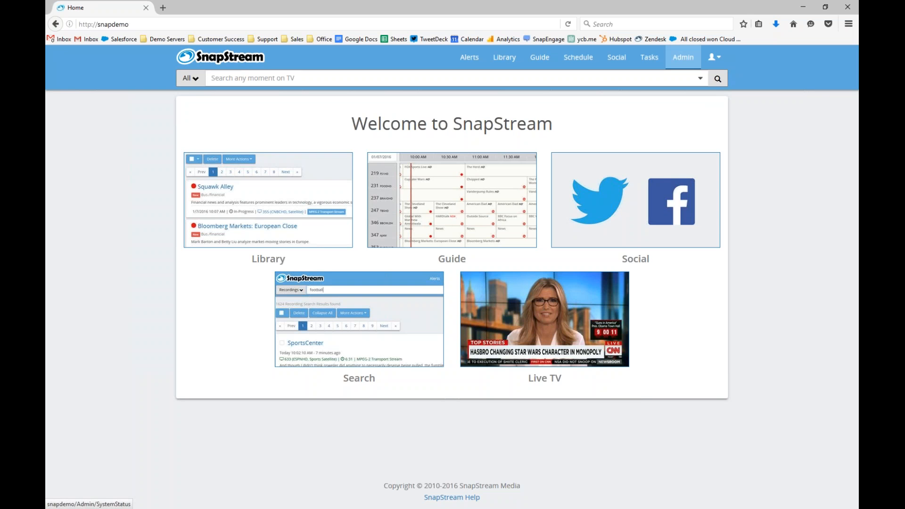
Open the Basic Schedulers group for editing from the admin user and group settings
left_click(681, 60)
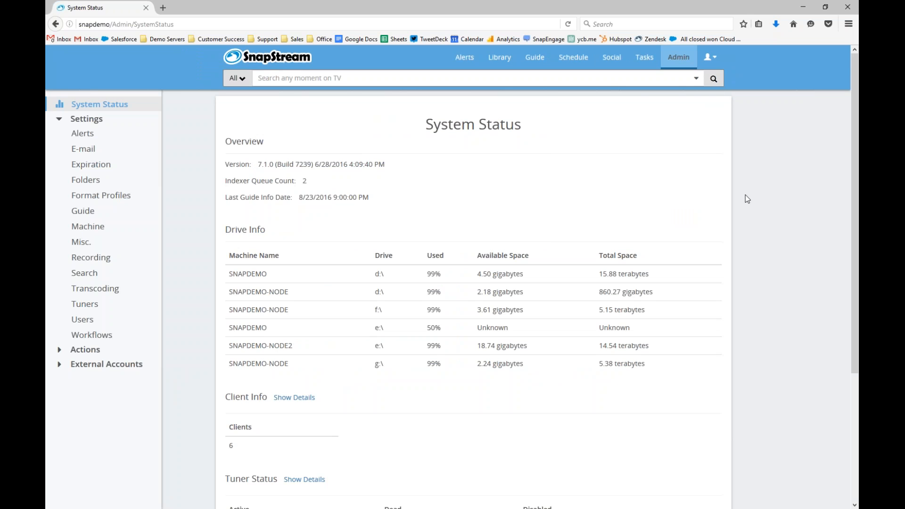
left_click(96, 326)
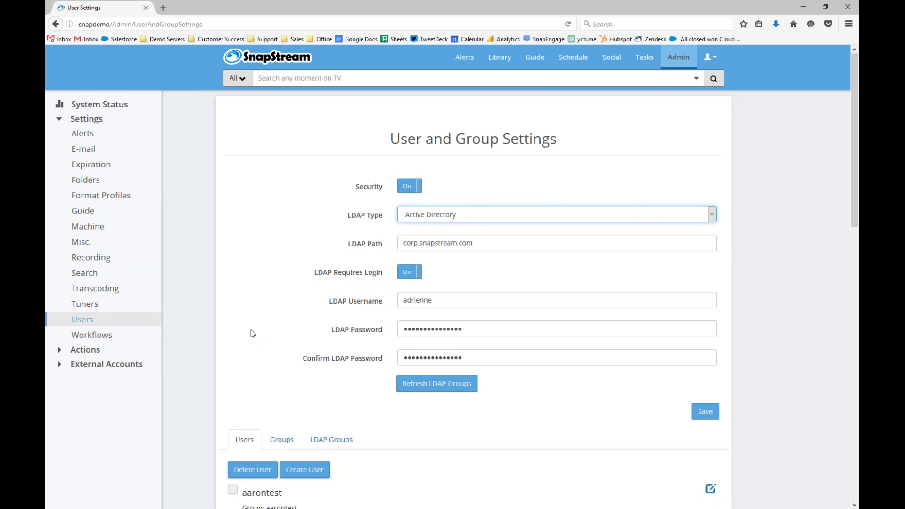
scroll(244, 392, "down", 2)
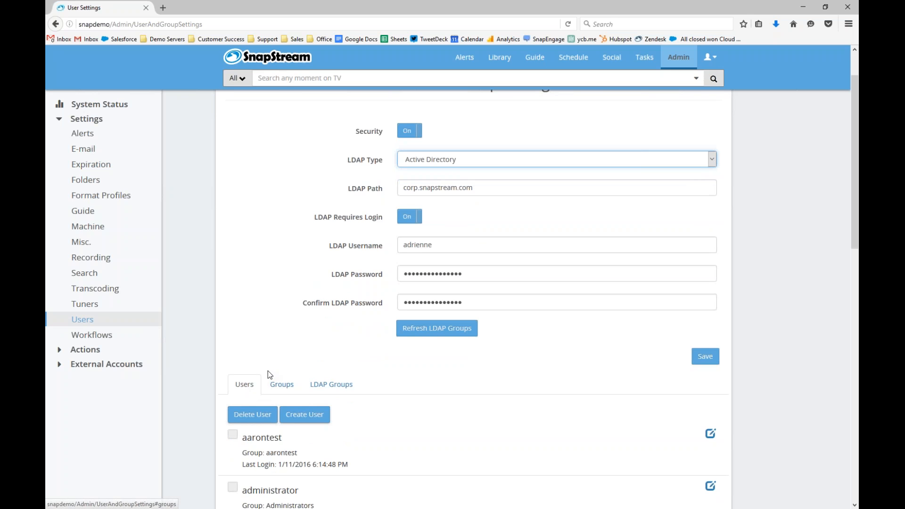
scroll(267, 373, "down", 4)
left_click(297, 273)
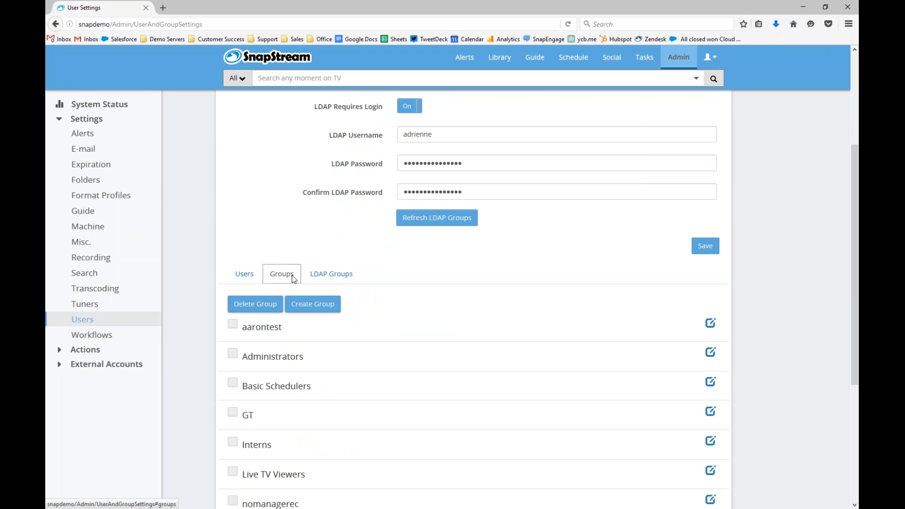
left_click(711, 384)
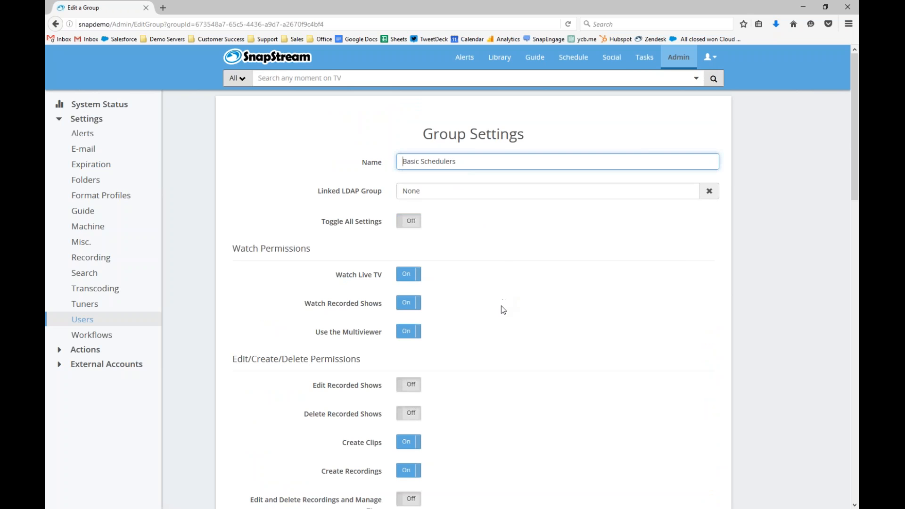
Examine the Basic Schedulers group's watch, edit/create/delete, export and administration permissions
scroll(507, 321, "down", 2)
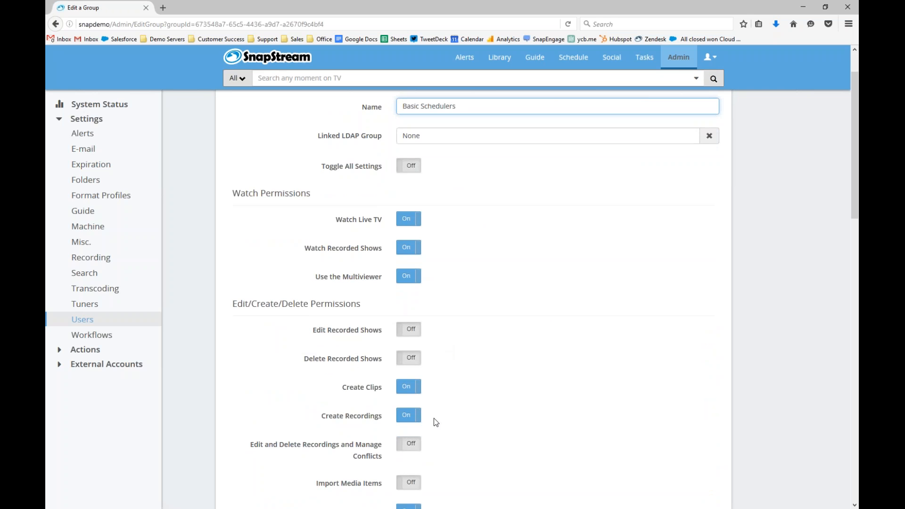
scroll(436, 421, "down", 2)
scroll(437, 421, "down", 4)
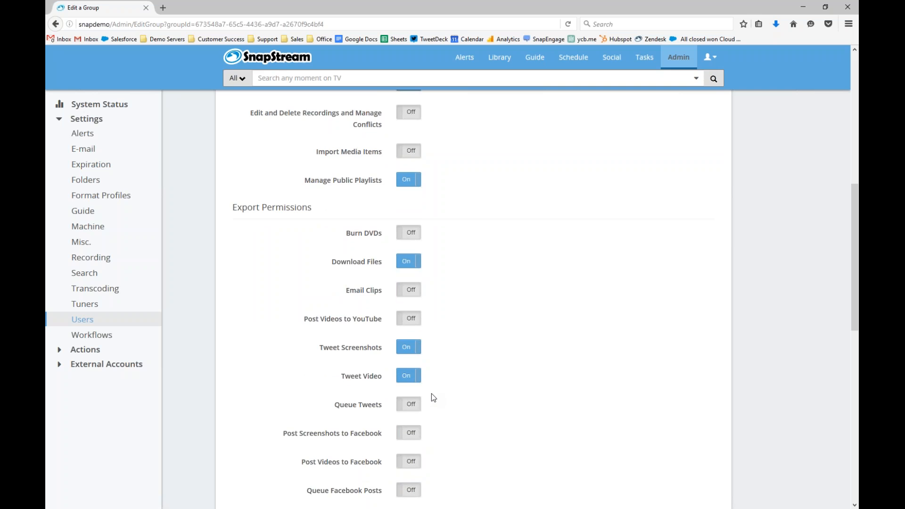
scroll(431, 396, "up", 3)
scroll(432, 400, "up", 3)
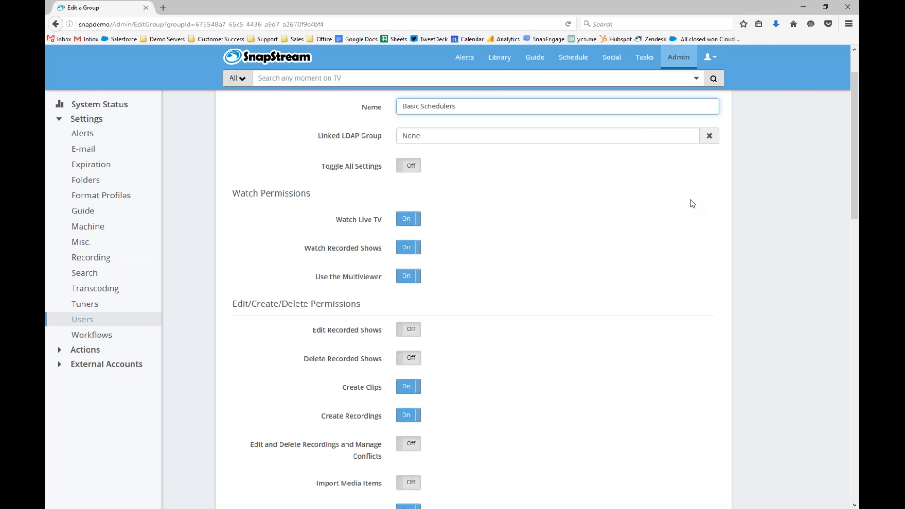
scroll(751, 453, "down", 3)
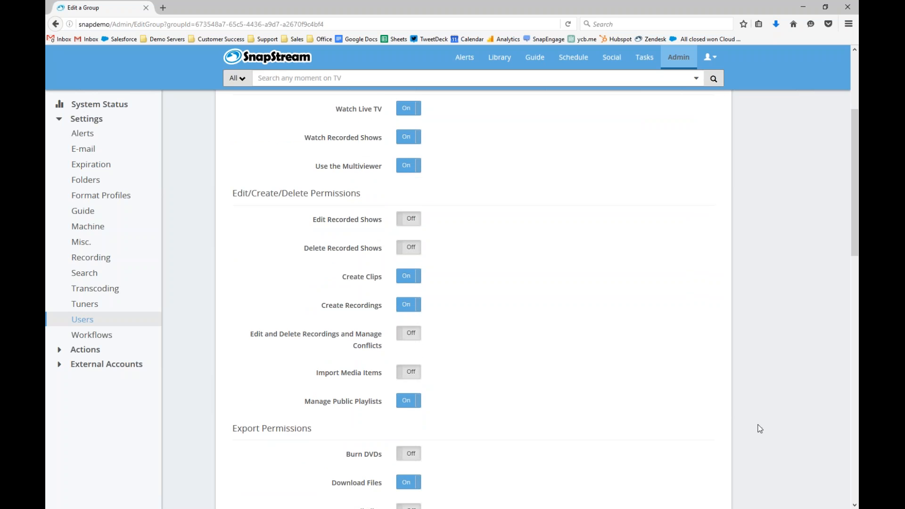
scroll(760, 428, "down", 6)
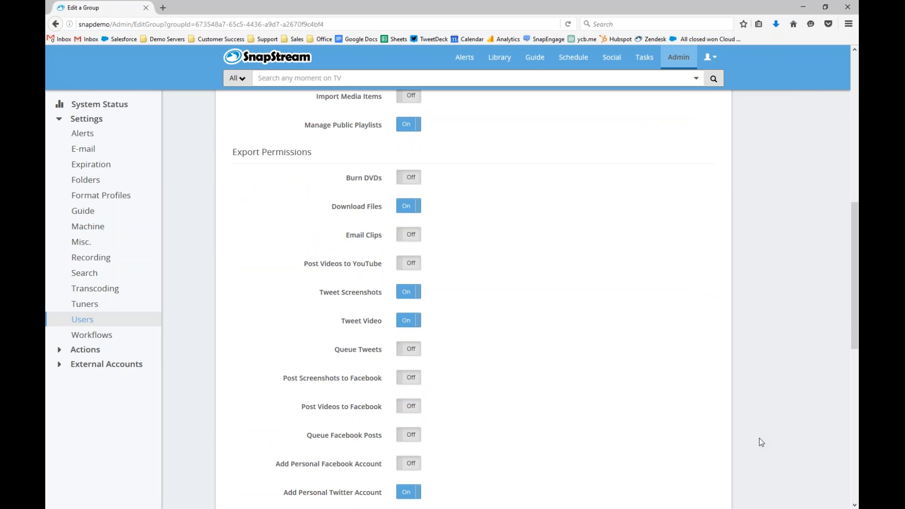
scroll(754, 441, "down", 1)
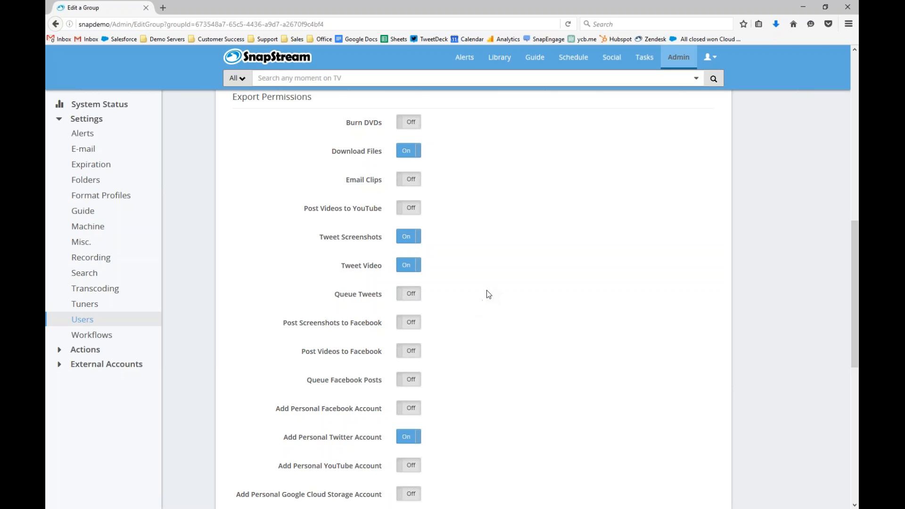
scroll(498, 303, "down", 2)
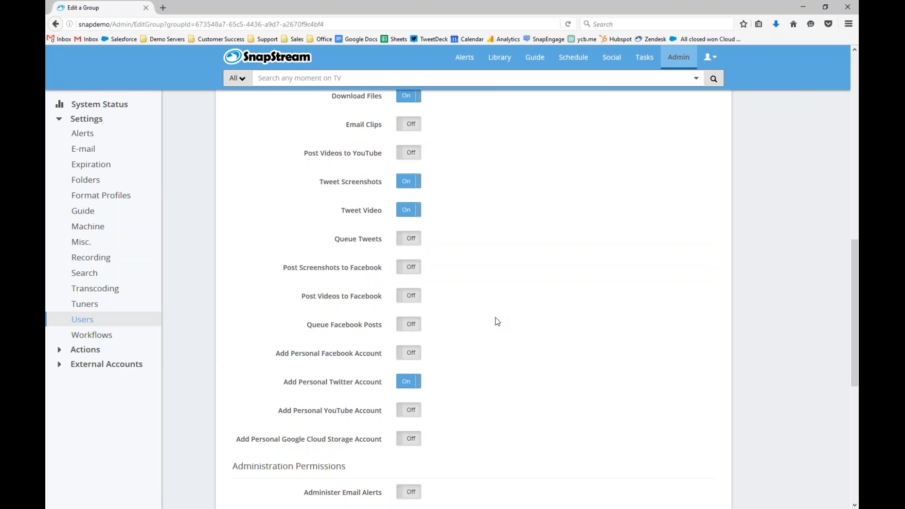
scroll(495, 319, "down", 4)
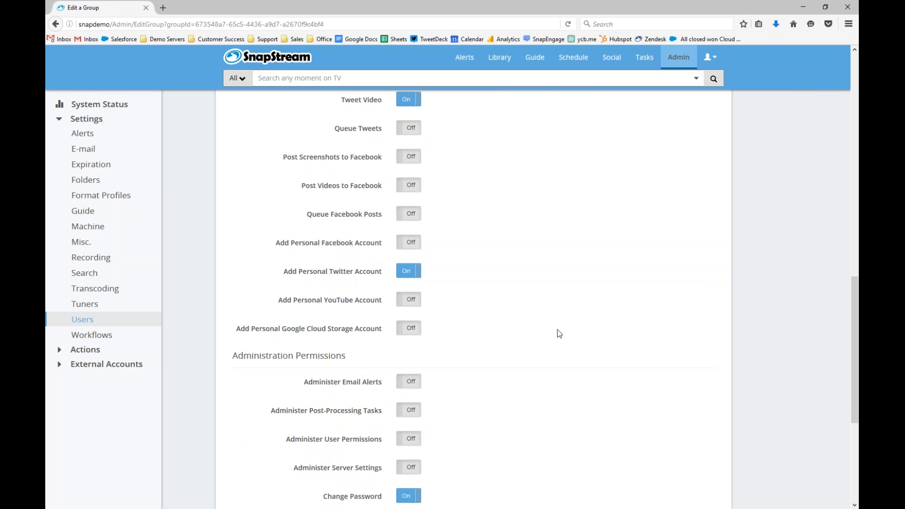
scroll(455, 416, "up", 8)
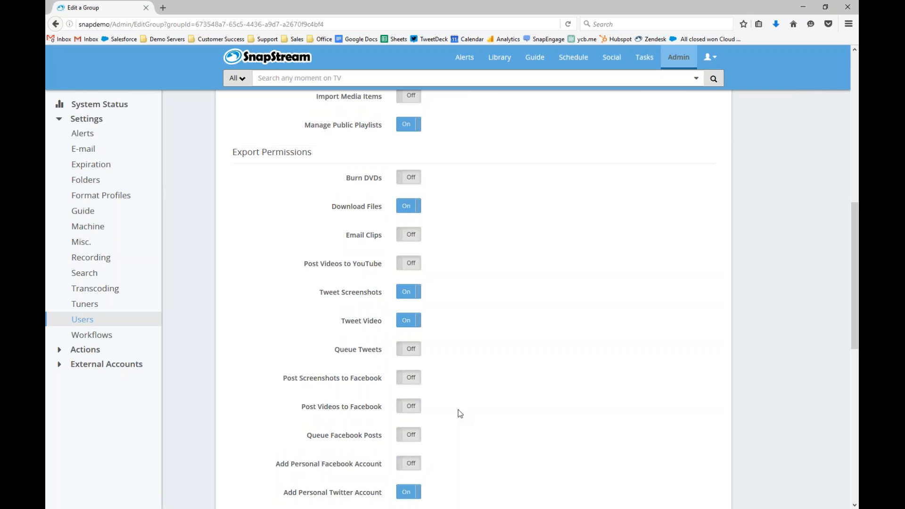
scroll(468, 414, "up", 16)
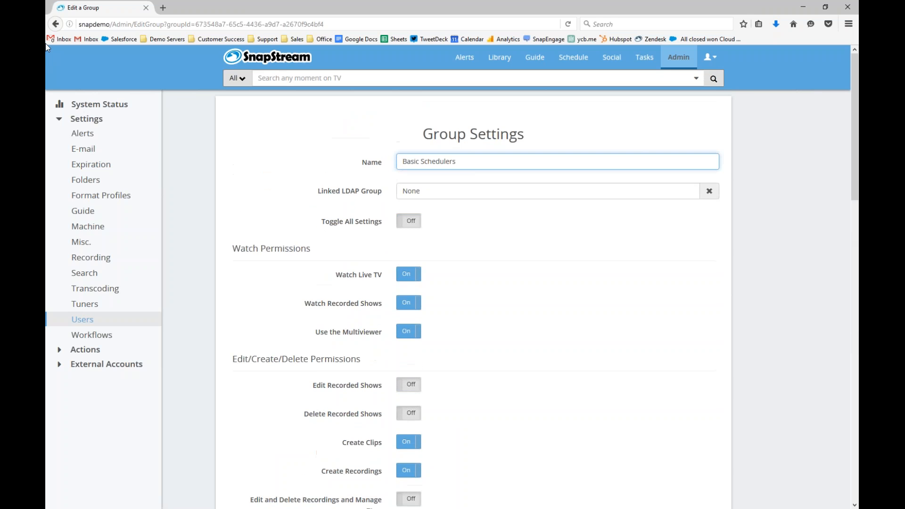
Return to the User and Group Settings page and save its settings
left_click(56, 24)
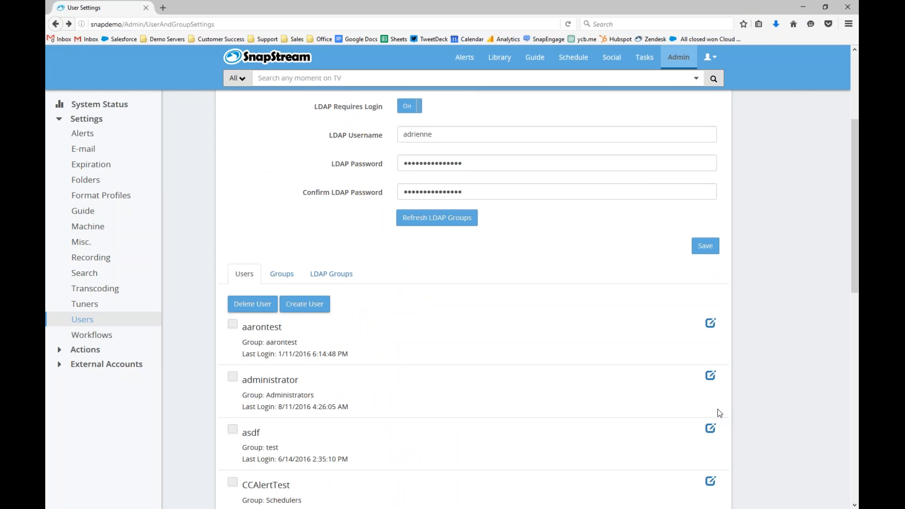
scroll(717, 408, "up", 3)
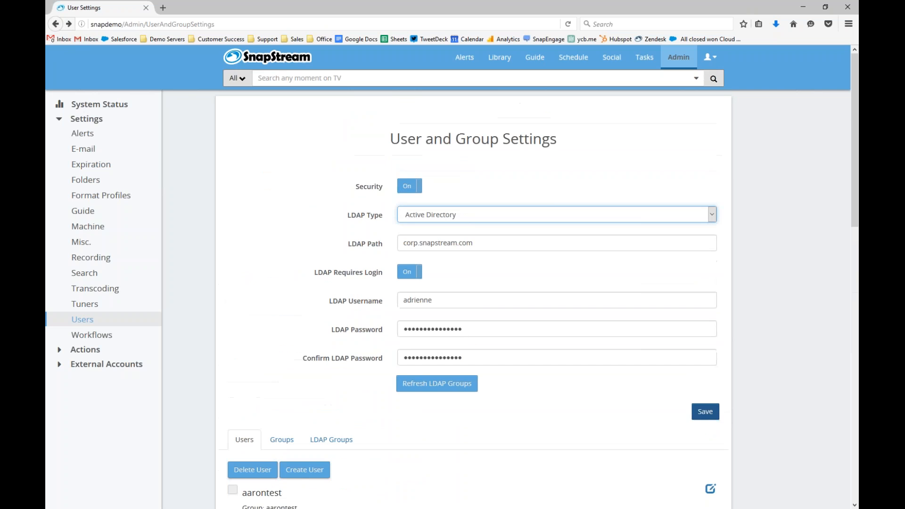
left_click(715, 409)
Open the recording statistics, switch the Recording History chart to Hours and inspect its monthly data points
left_click(570, 65)
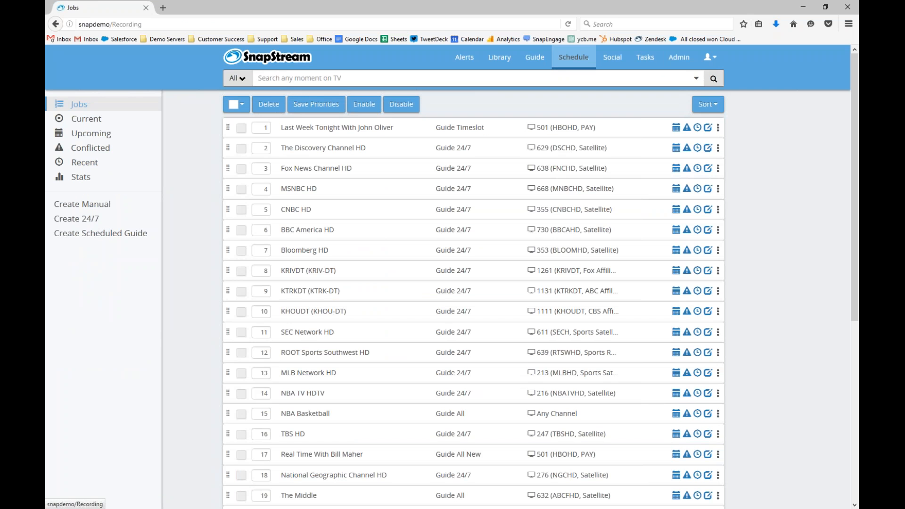
left_click(89, 183)
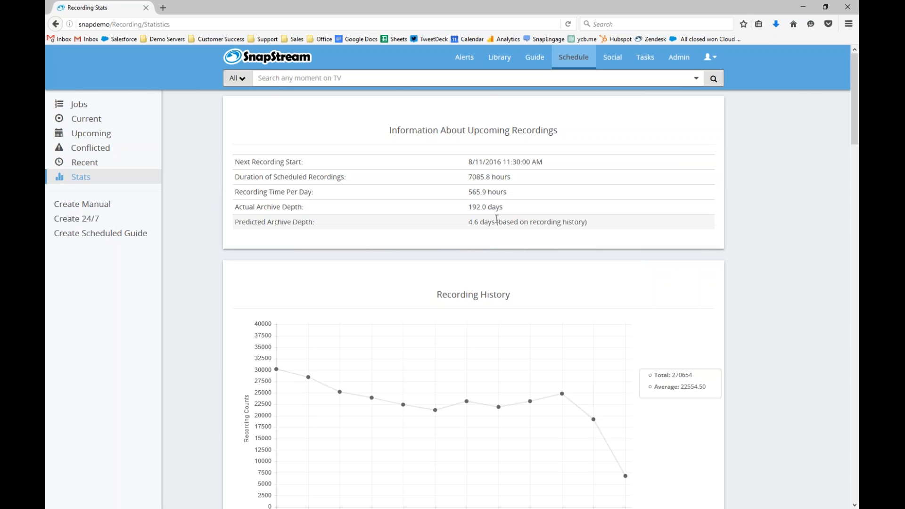
scroll(481, 287, "down", 2)
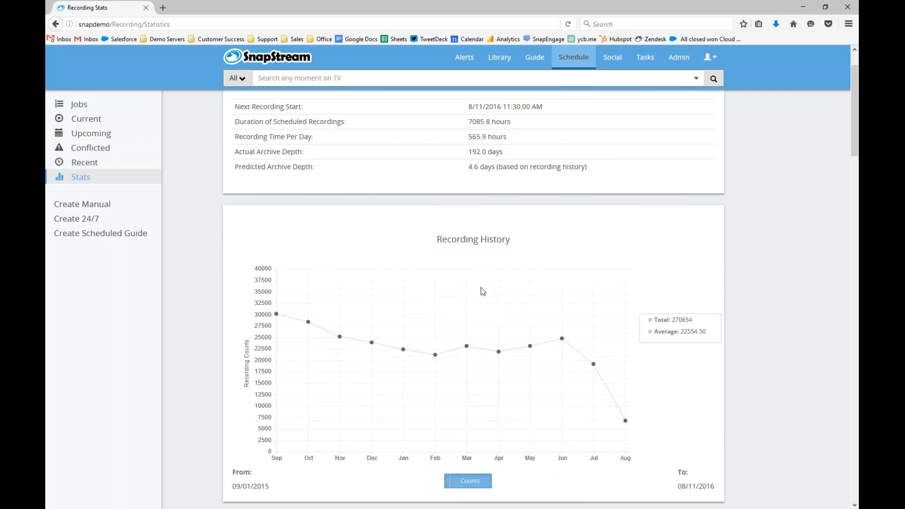
mouse_move(483, 301)
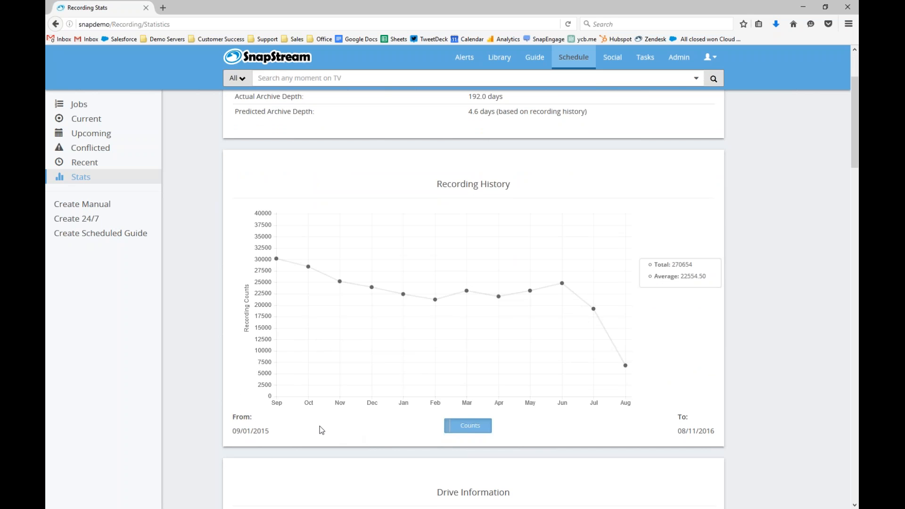
mouse_move(278, 408)
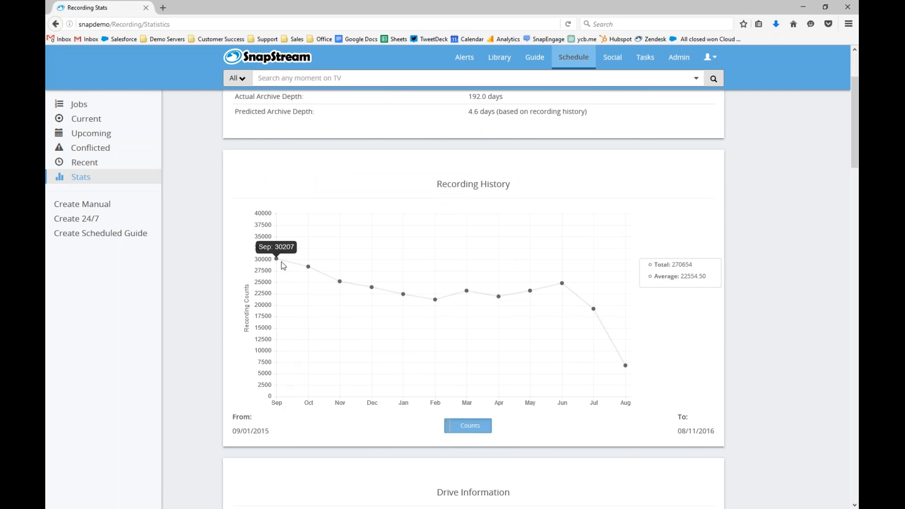
left_click(475, 429)
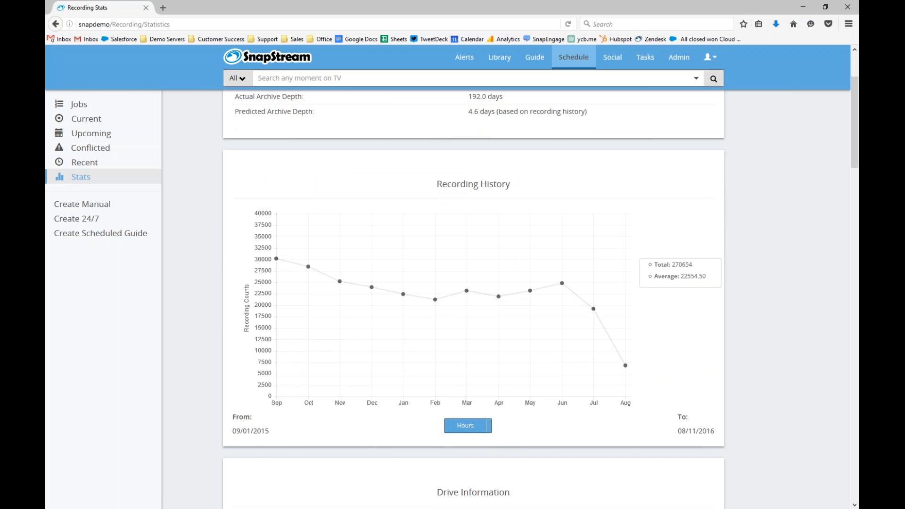
mouse_move(628, 372)
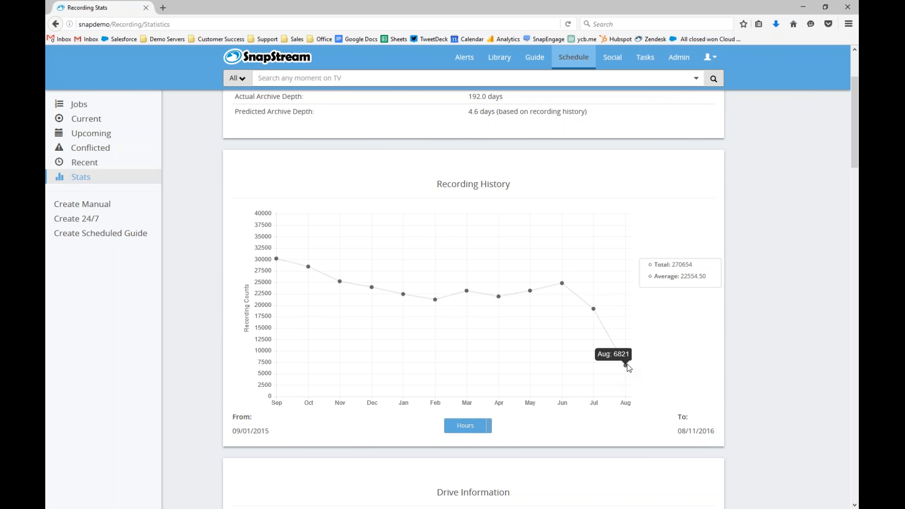
Examine the Drive Information for each machine and return to the summary of upcoming recordings
scroll(628, 368, "down", 4)
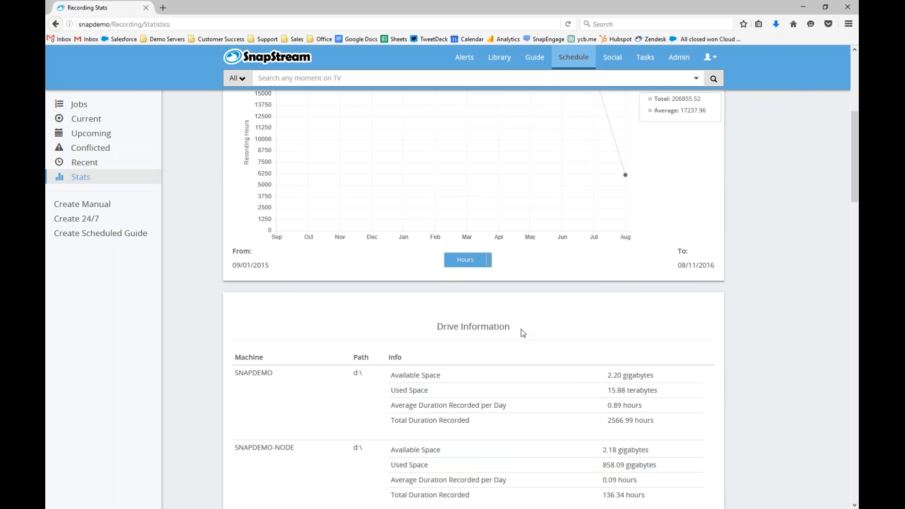
scroll(521, 332, "down", 4)
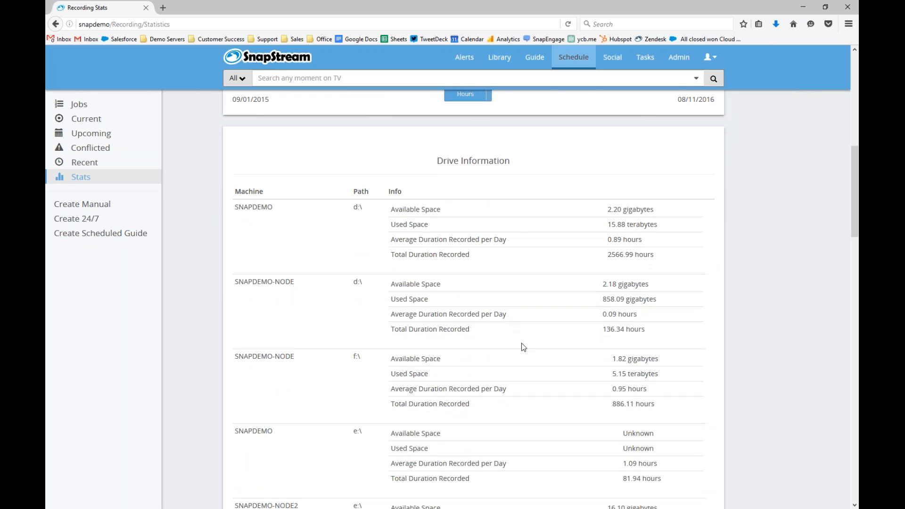
scroll(526, 332, "up", 1)
scroll(527, 329, "up", 10)
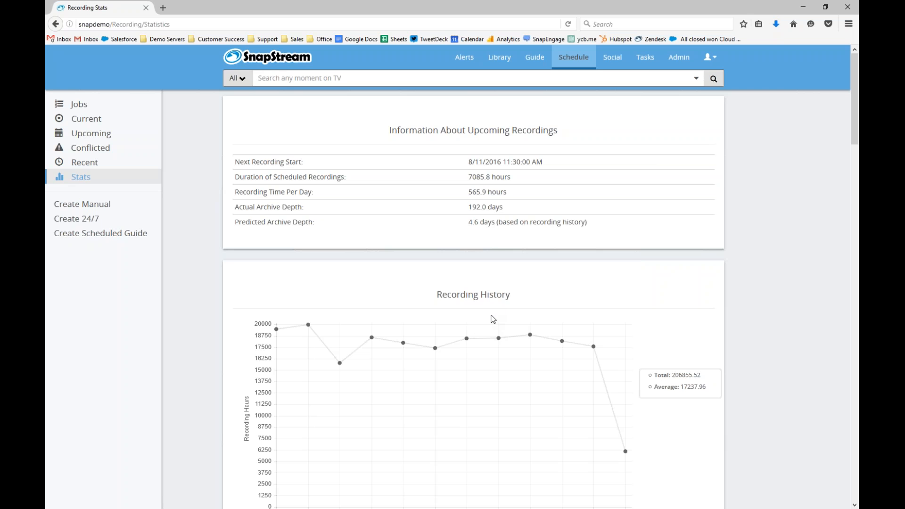
View the program guide, the recordings library and the queued tweets in turn
left_click(544, 64)
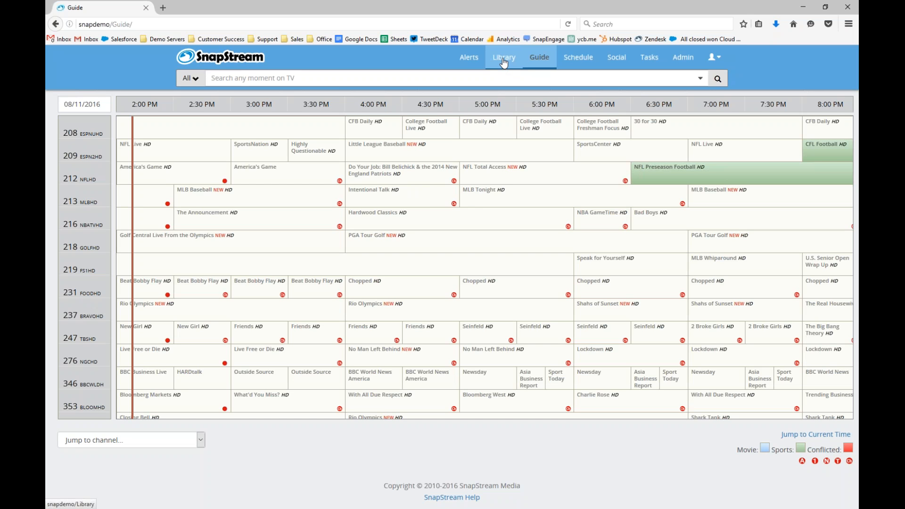
left_click(503, 62)
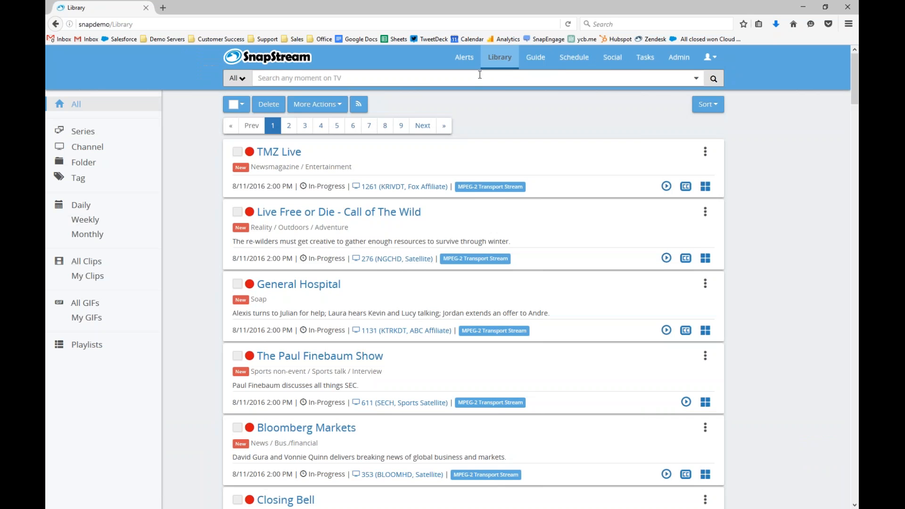
left_click(616, 59)
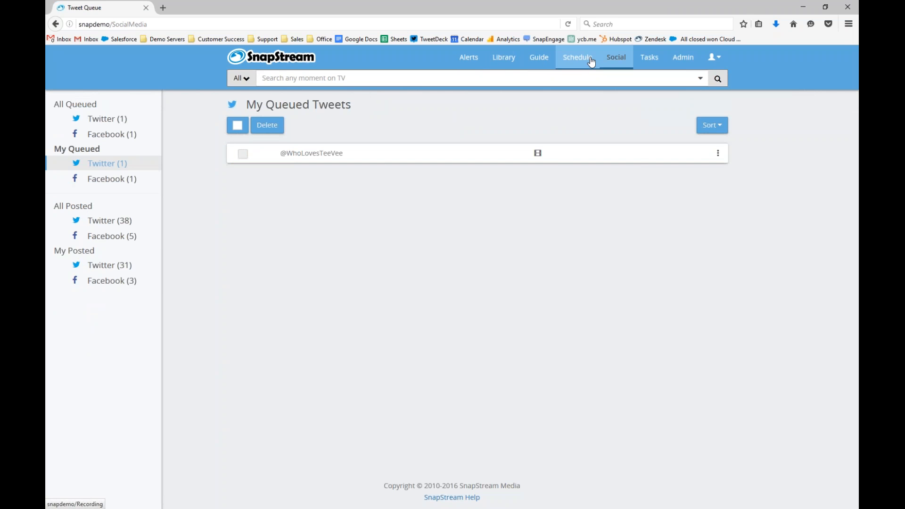
Open The Discovery Channel HD 24/7 recording job from the schedule for editing
left_click(591, 61)
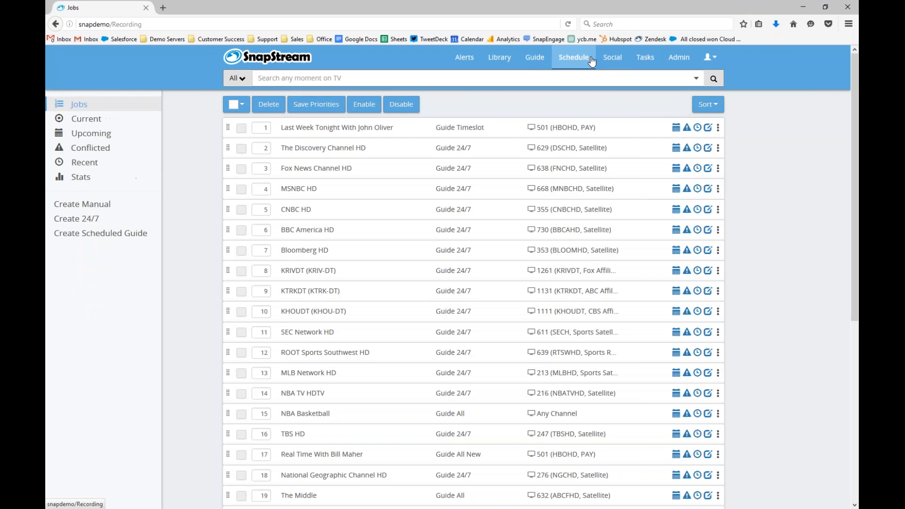
left_click(718, 149)
left_click(637, 108)
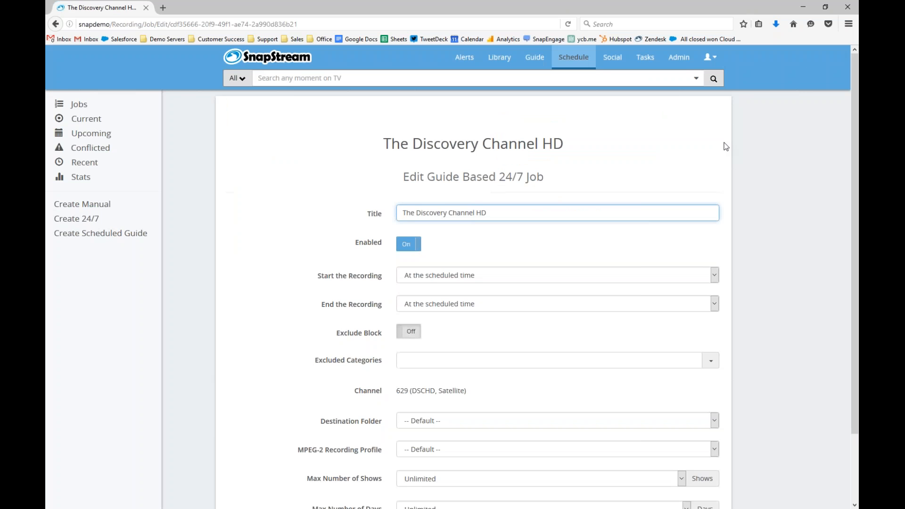
Turn on Exclude Block for the job and set the exclude time from 02:08 AM to 06:08 PM
left_click(408, 332)
left_click(425, 359)
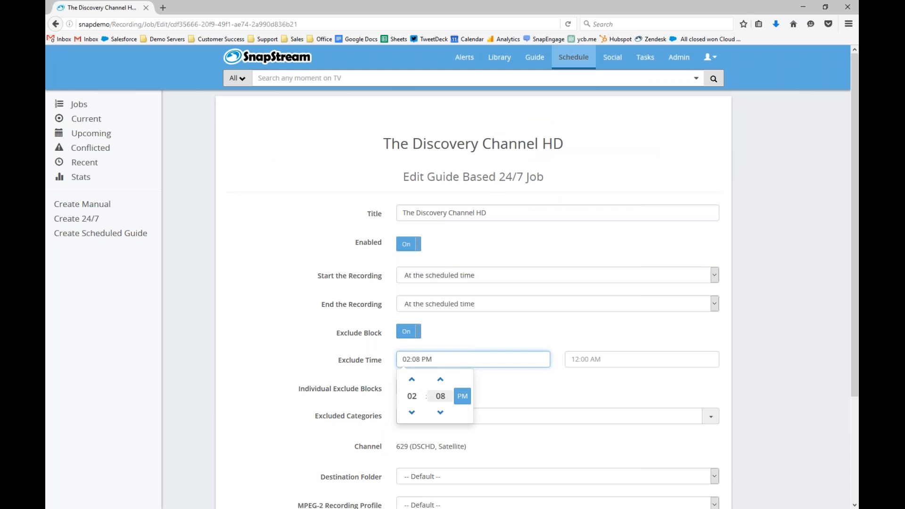
left_click(463, 396)
left_click(620, 358)
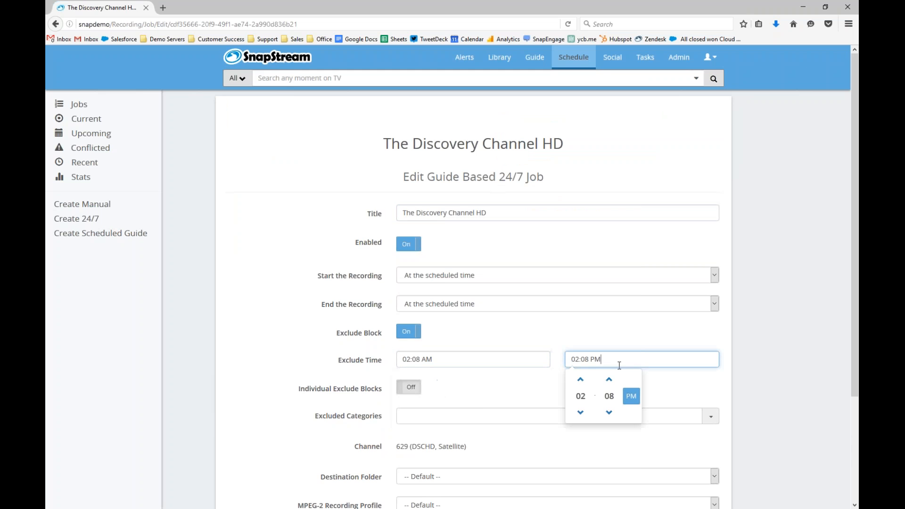
left_click(580, 380)
left_click(580, 380)
left_click(580, 380)
left_click(580, 380)
left_click(765, 362)
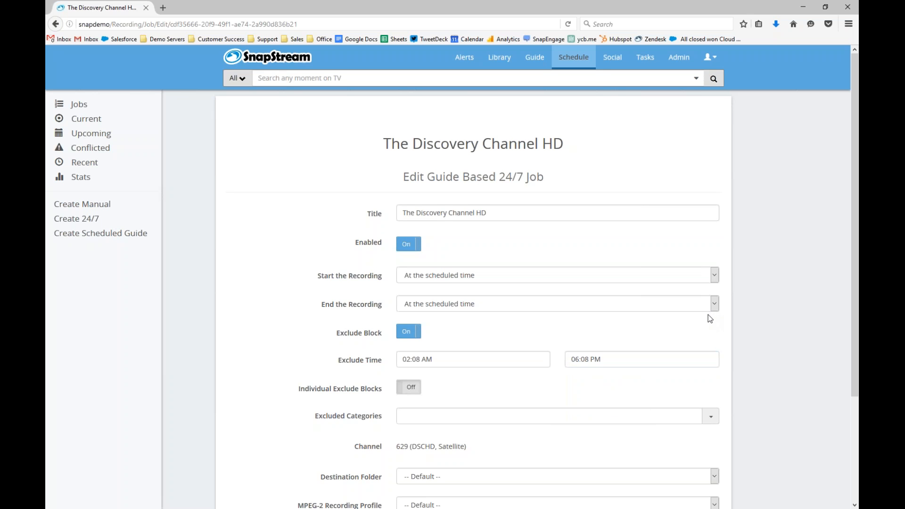
Change the end of the exclude time to 06:08 AM and turn off Exclude Block for the job
left_click(595, 359)
left_click(631, 396)
left_click(761, 319)
left_click(419, 330)
left_click(415, 334)
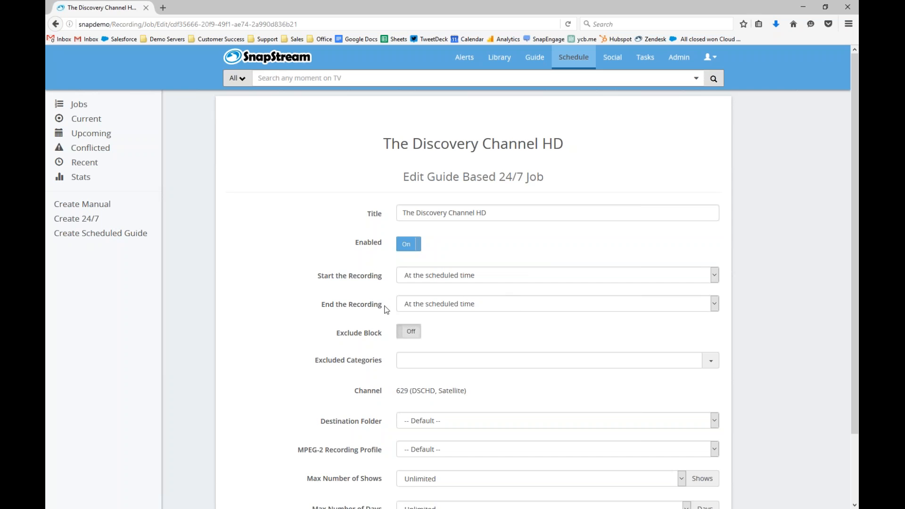
Try setting the end of the recording to 10 Minutes Late, and return it to the scheduled time
left_click(420, 304)
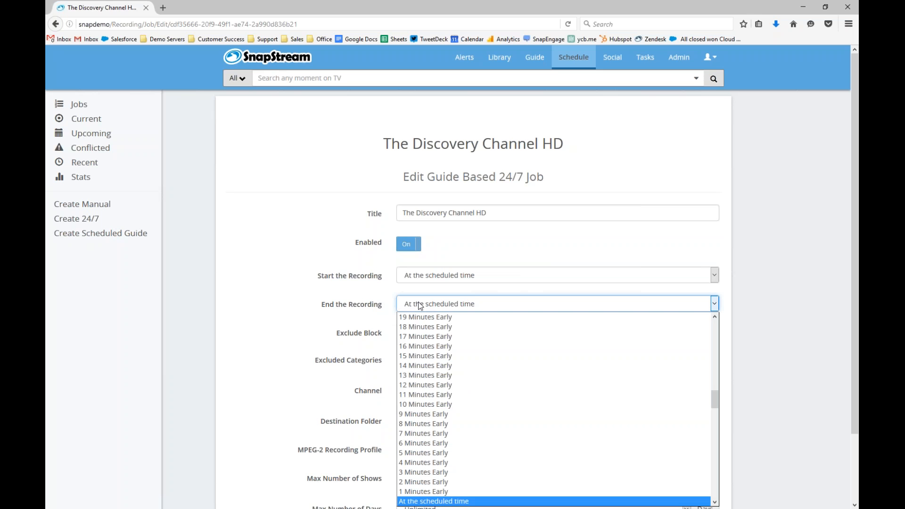
scroll(466, 373, "down", 6)
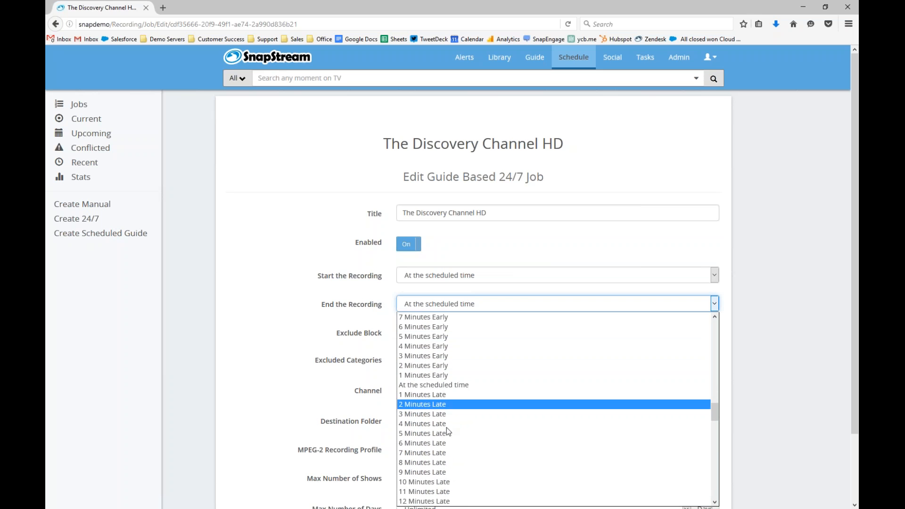
left_click(428, 483)
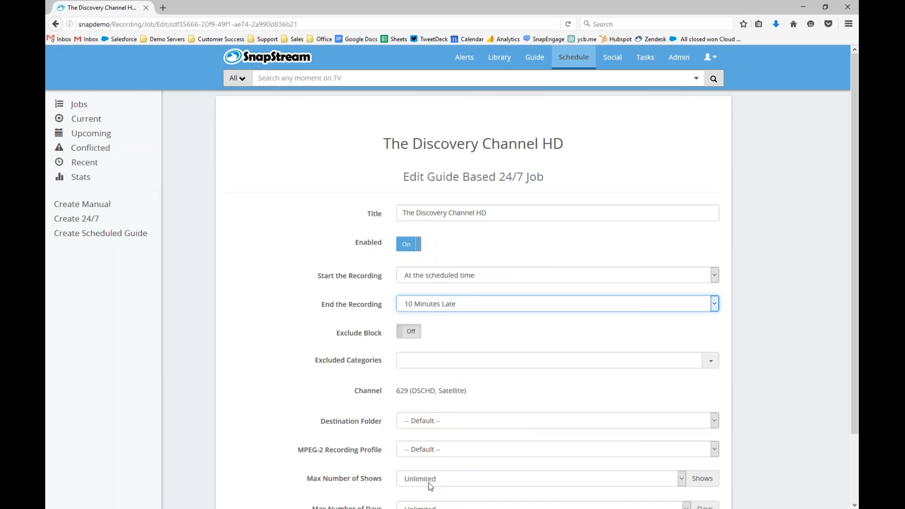
left_click(423, 310)
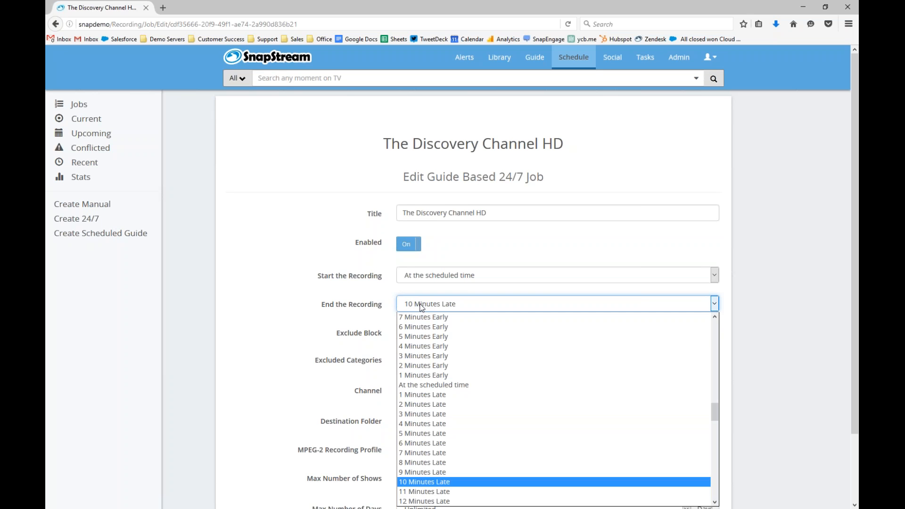
left_click(454, 385)
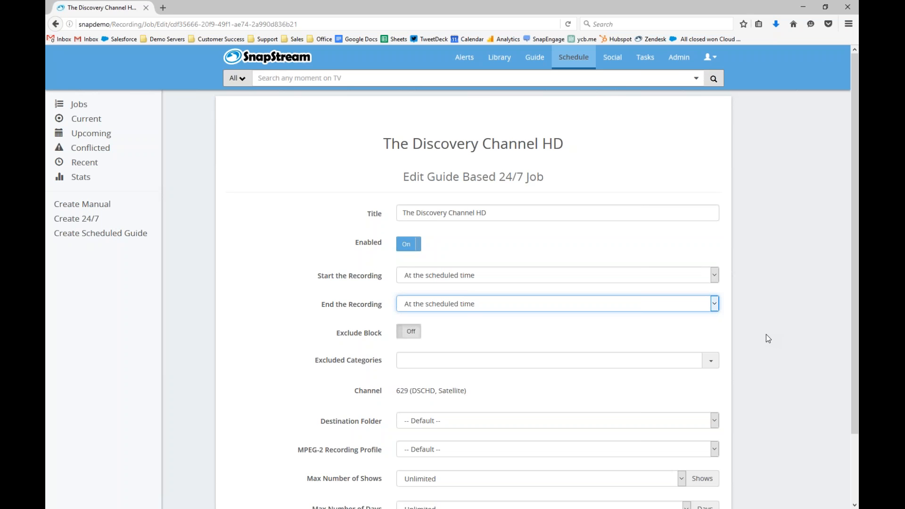
Try limiting the job's maximum number of days to 3, and restore it to Unlimited
scroll(764, 335, "down", 2)
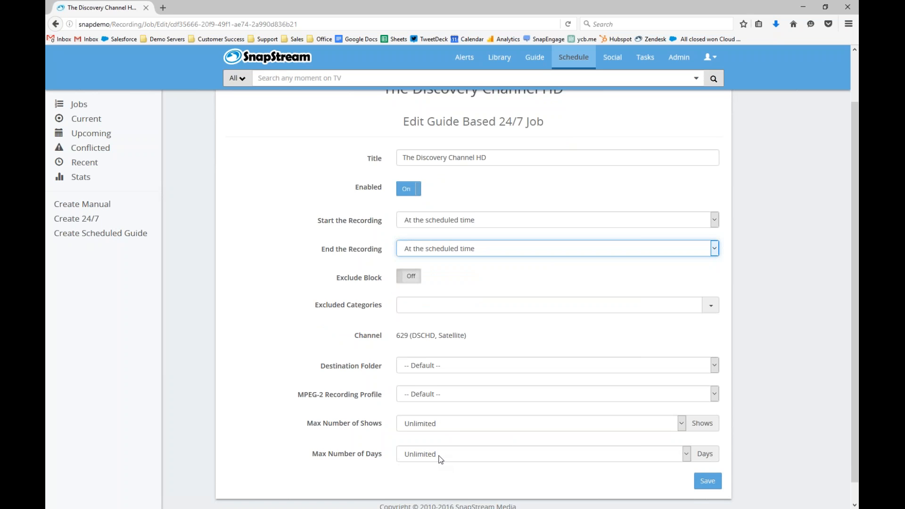
scroll(462, 208, "up", 2)
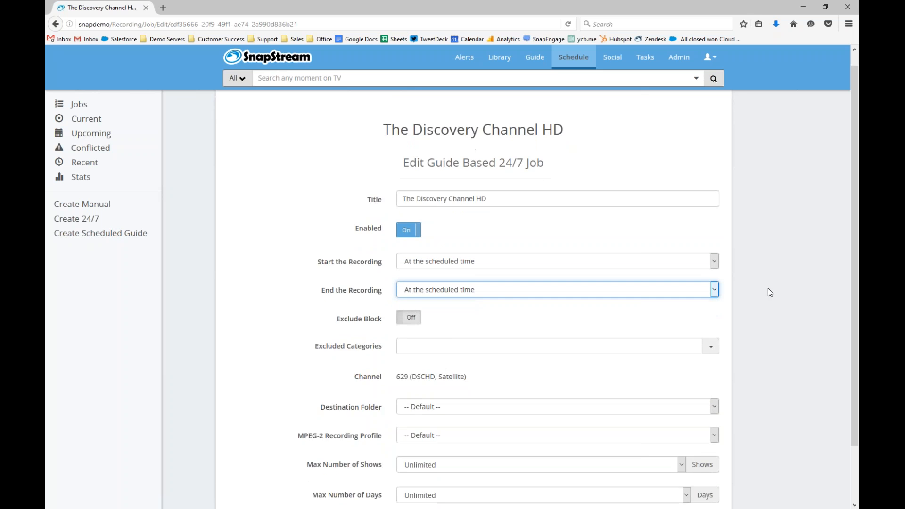
scroll(767, 288, "down", 3)
left_click(485, 434)
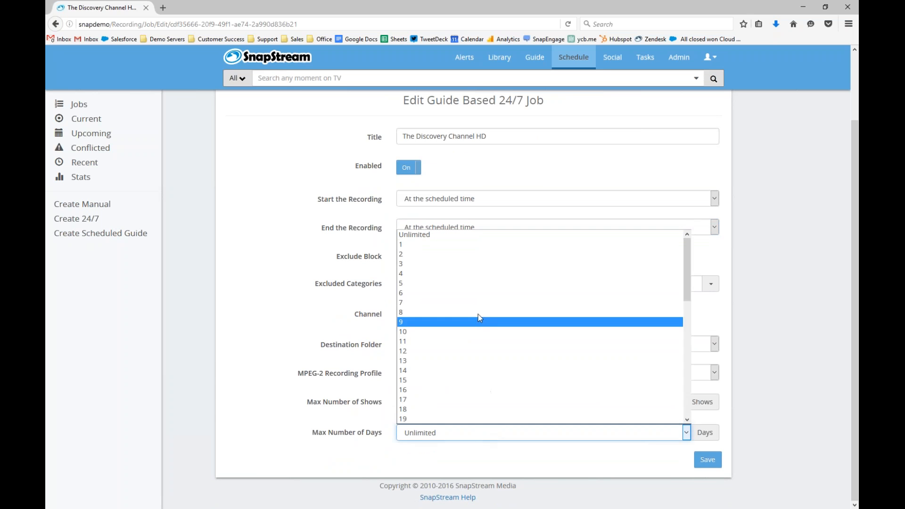
left_click(482, 265)
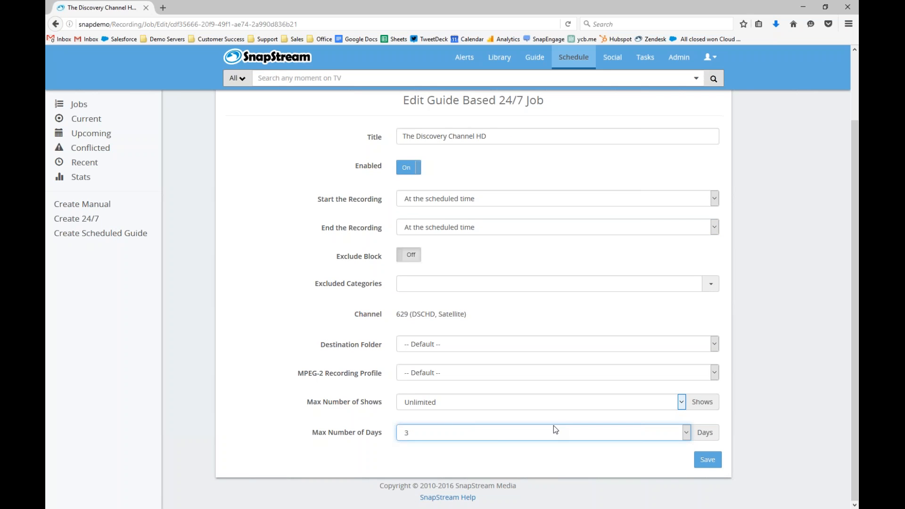
left_click(497, 433)
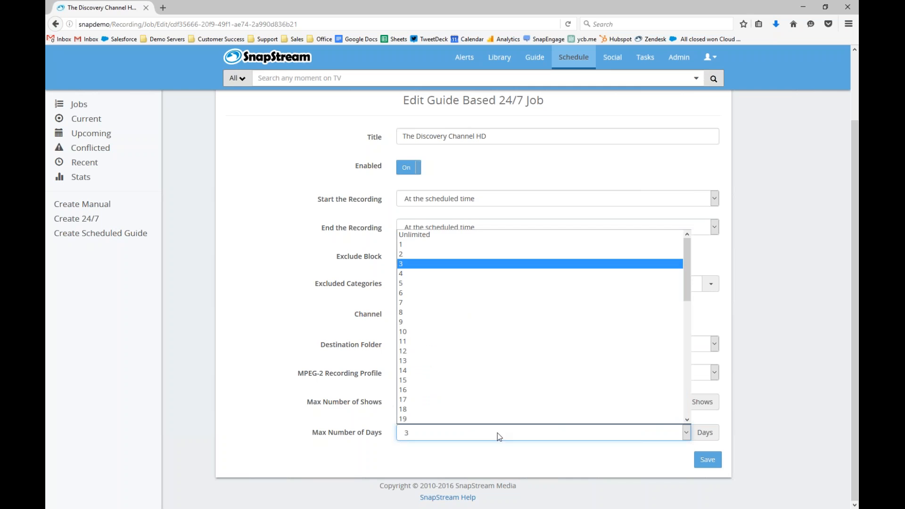
left_click(492, 239)
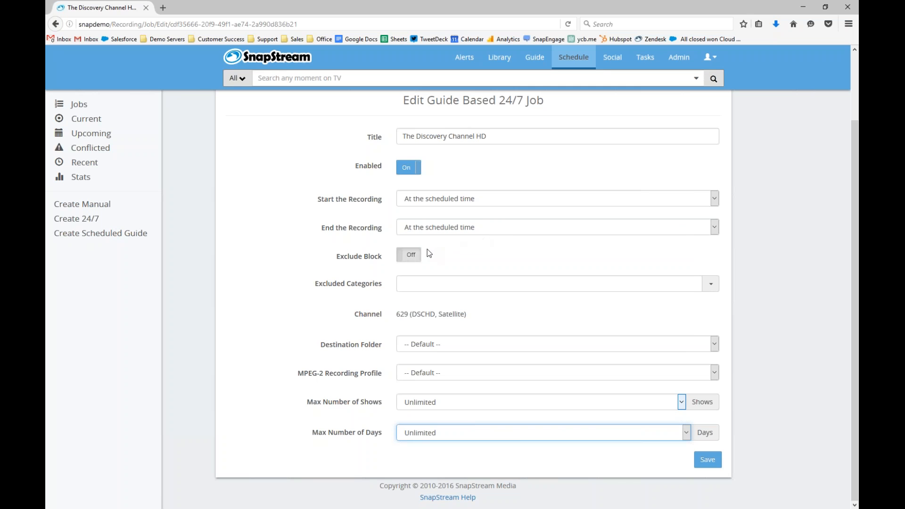
Turn on Exclude Block and Individual Exclude Blocks to view the per-day options, and turn both off again
left_click(410, 256)
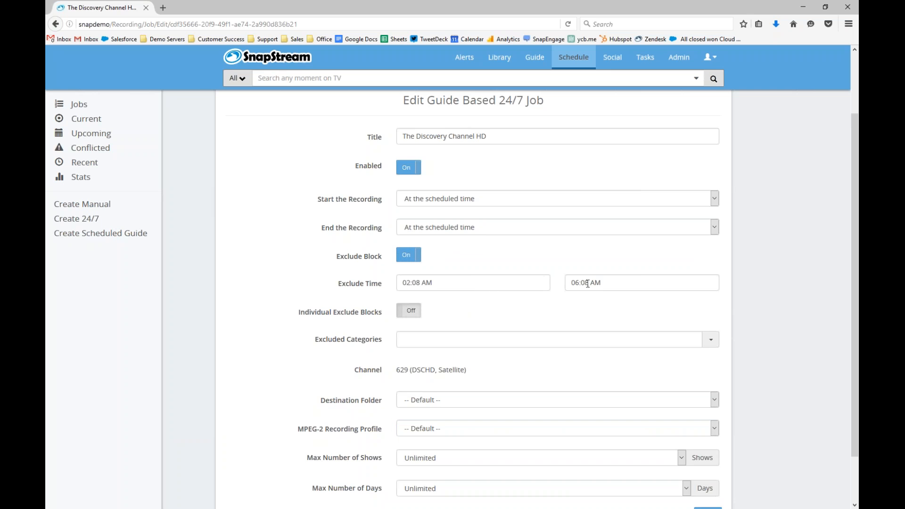
left_click(413, 312)
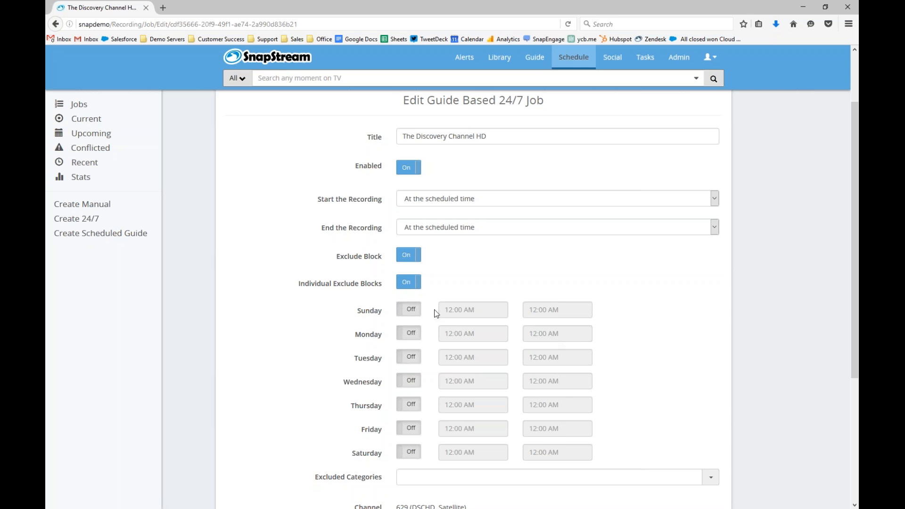
left_click(405, 283)
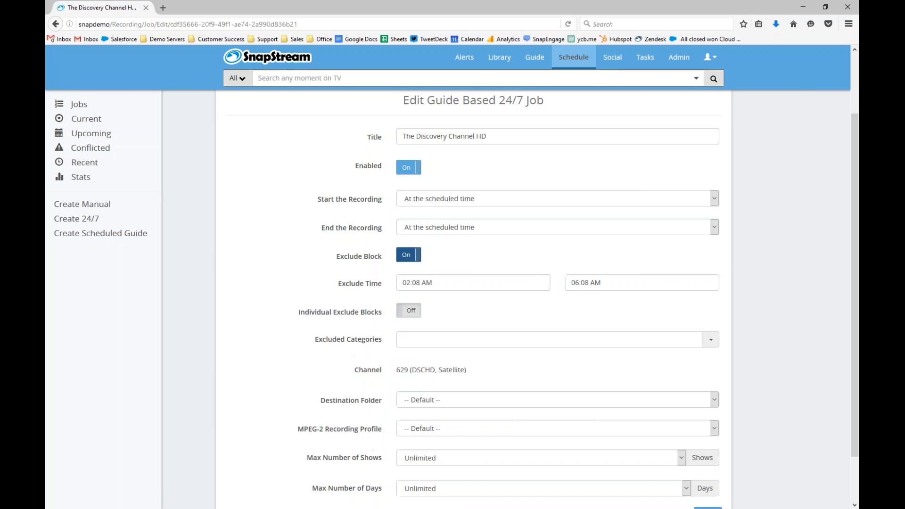
left_click(409, 255)
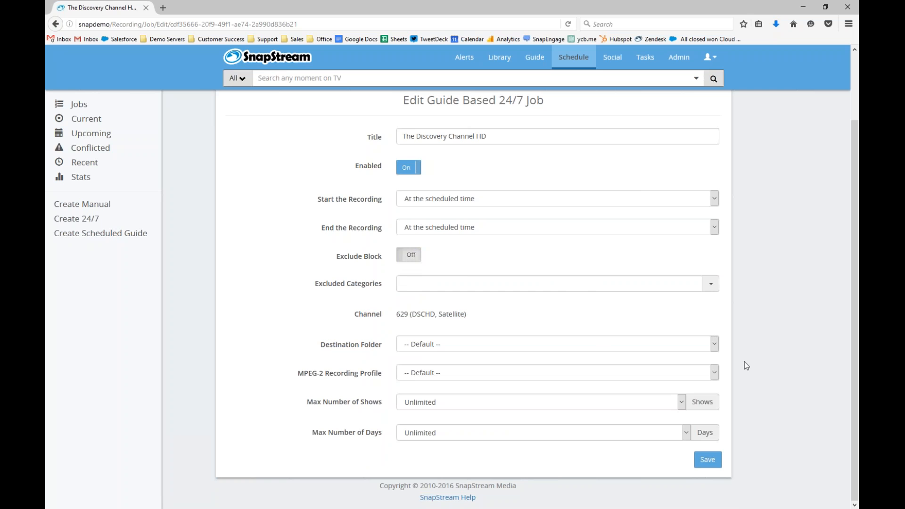
Add Educational - Consumer to the job's excluded categories, and remove it again
left_click(706, 461)
left_click(713, 286)
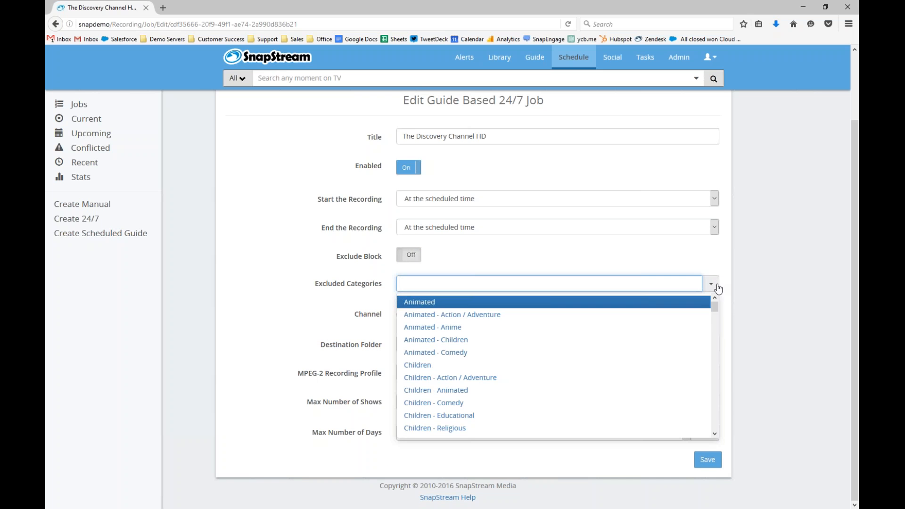
scroll(674, 341, "down", 10)
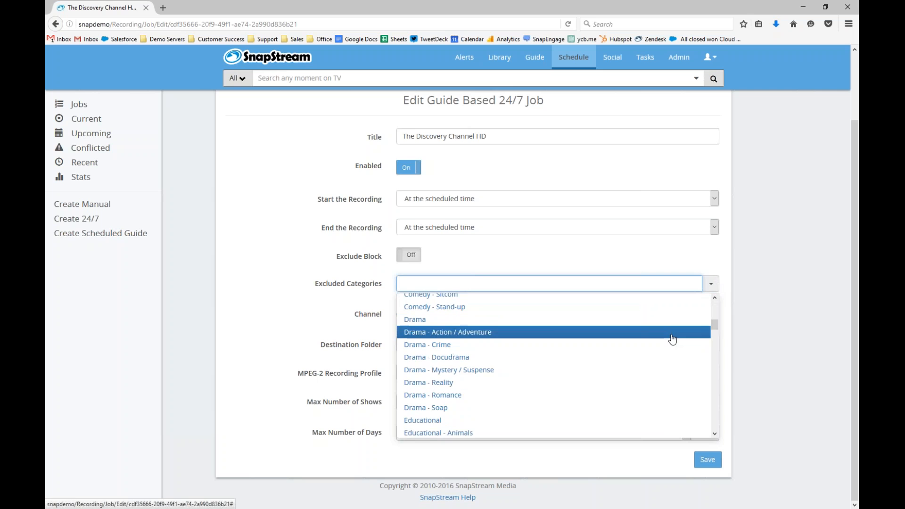
scroll(568, 371, "down", 1)
left_click(567, 366)
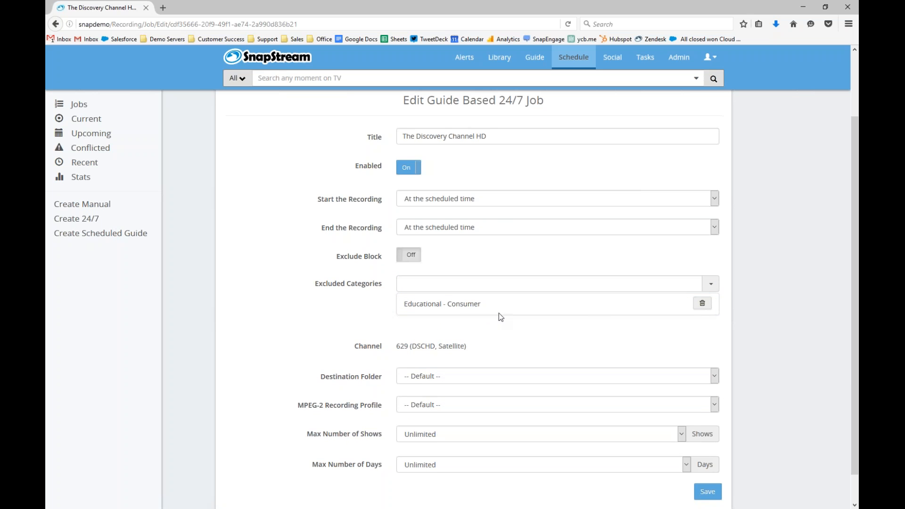
left_click(701, 307)
Return to the list of recording jobs and set the priority of BBC America HD to 2
left_click(574, 64)
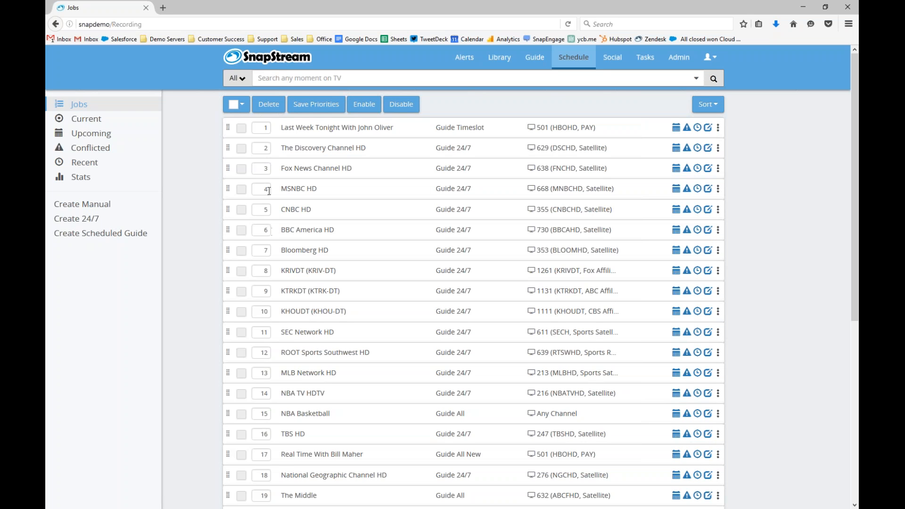
double_click(265, 230)
type("2")
key("Return")
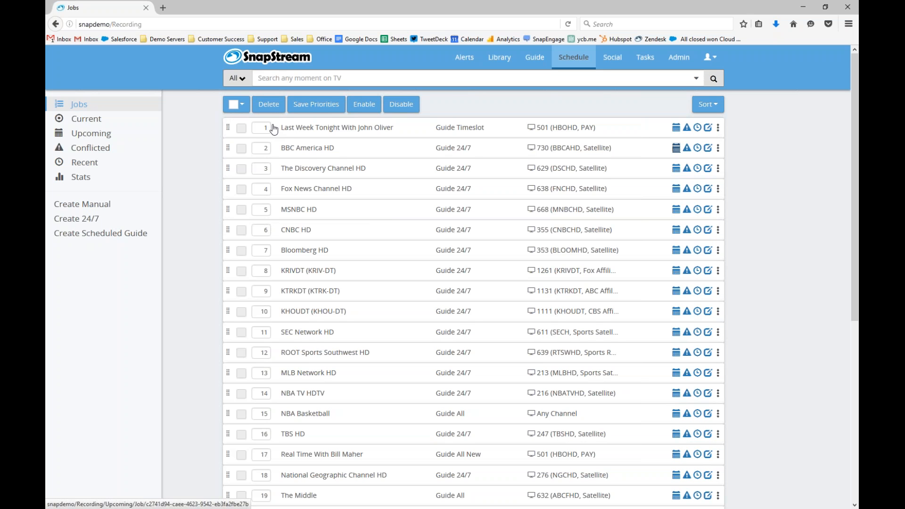
scroll(348, 285, "down", 6)
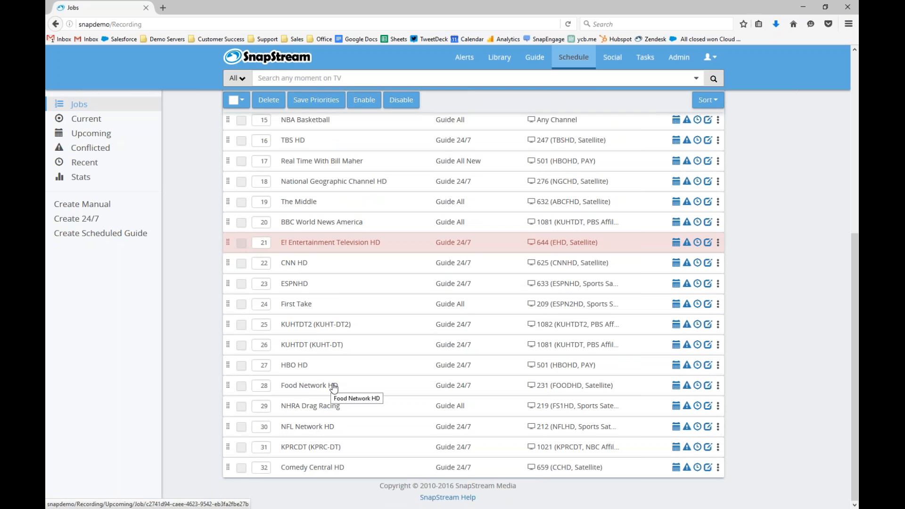
scroll(358, 406, "up", 6)
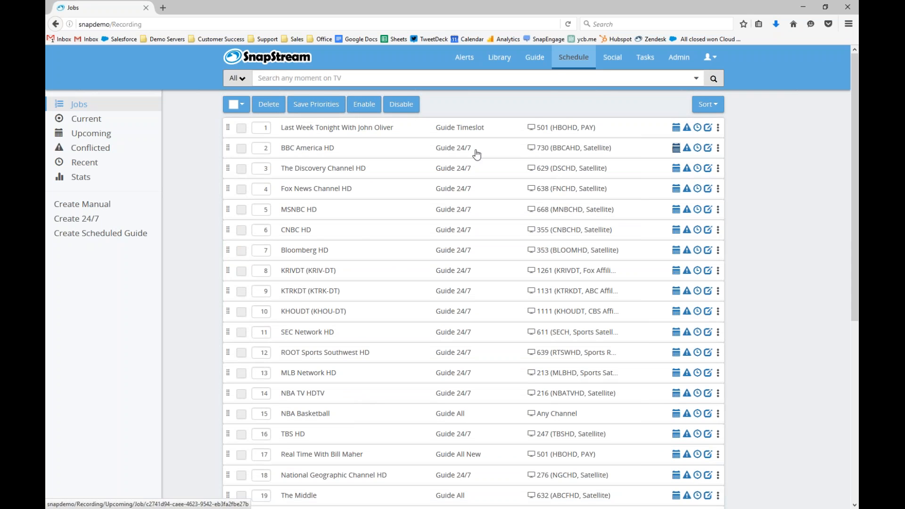
View the program guide's listings around the current time and return to the list of recording jobs
left_click(546, 61)
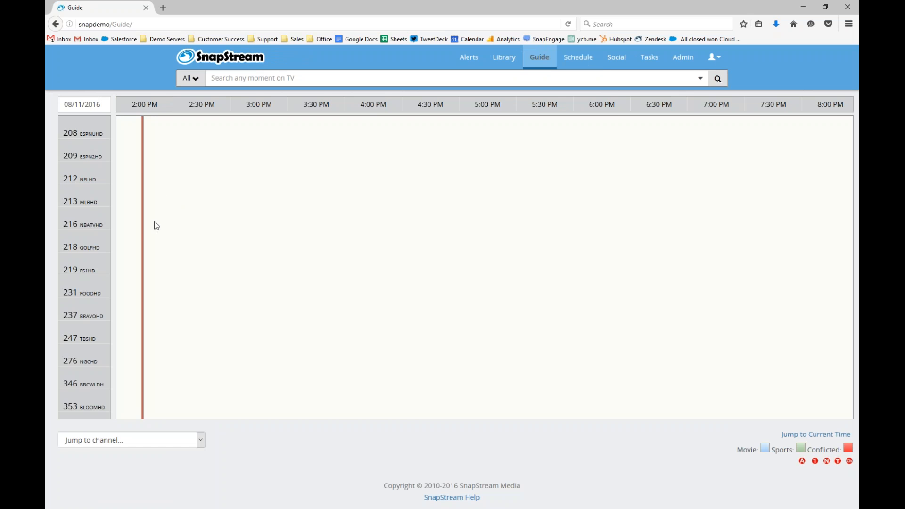
left_click_drag(151, 219, 284, 212)
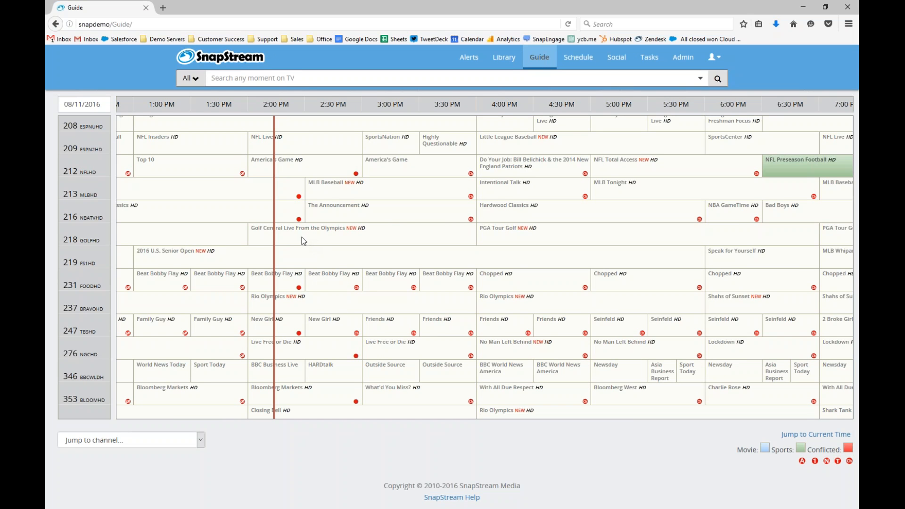
left_click(568, 66)
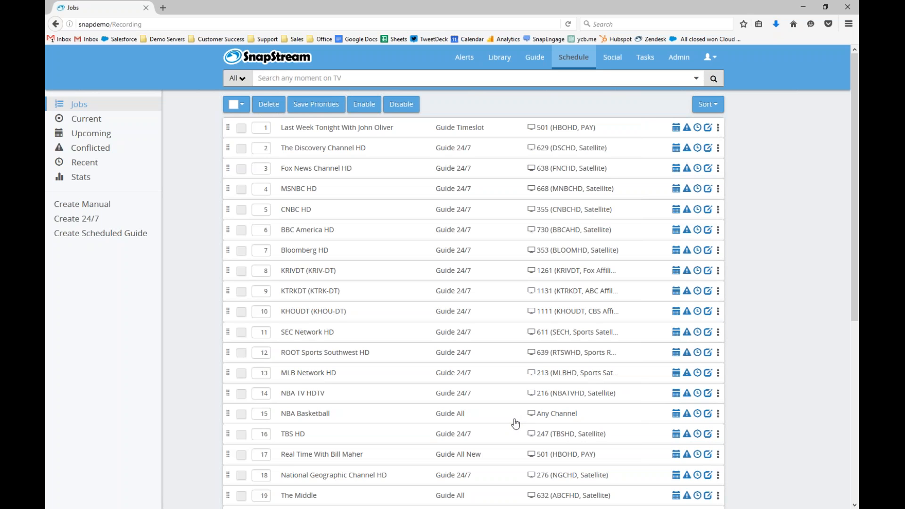
Open the folder settings in the administration area and start adding a new folder
left_click(679, 67)
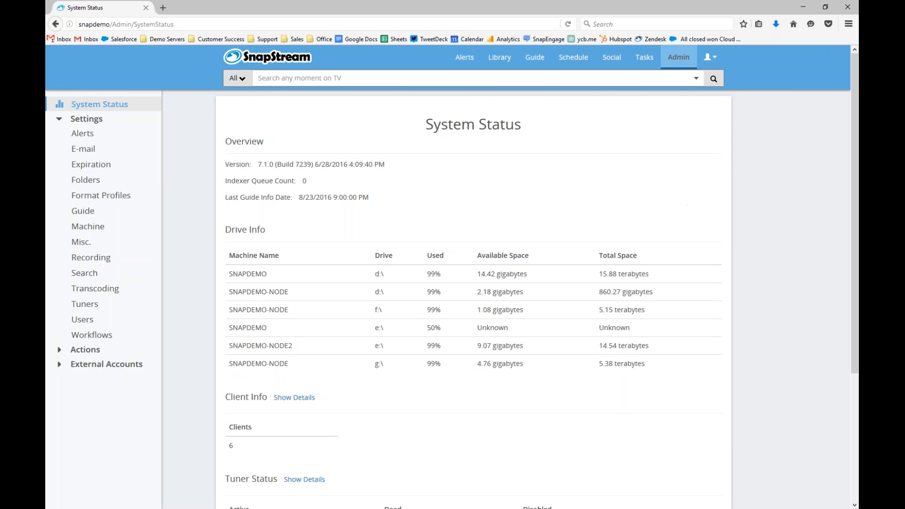
left_click(100, 187)
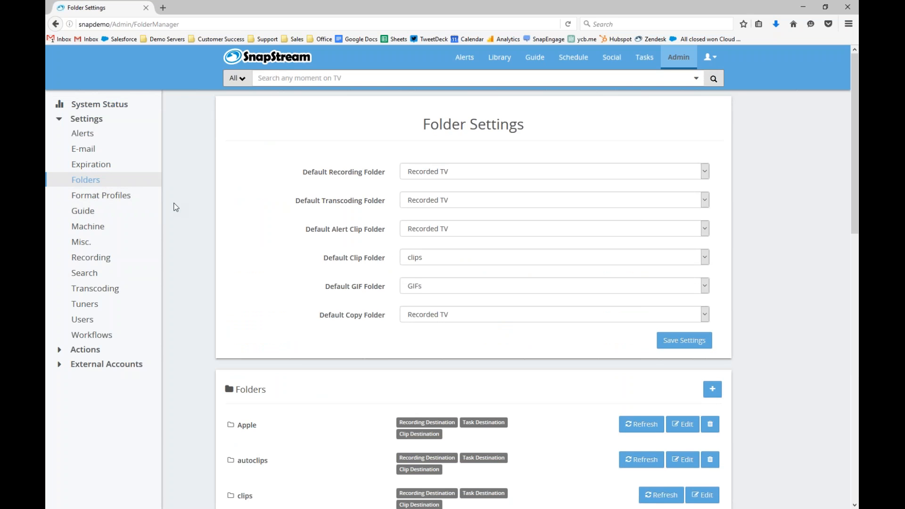
scroll(697, 375, "down", 2)
scroll(707, 368, "down", 2)
left_click(712, 283)
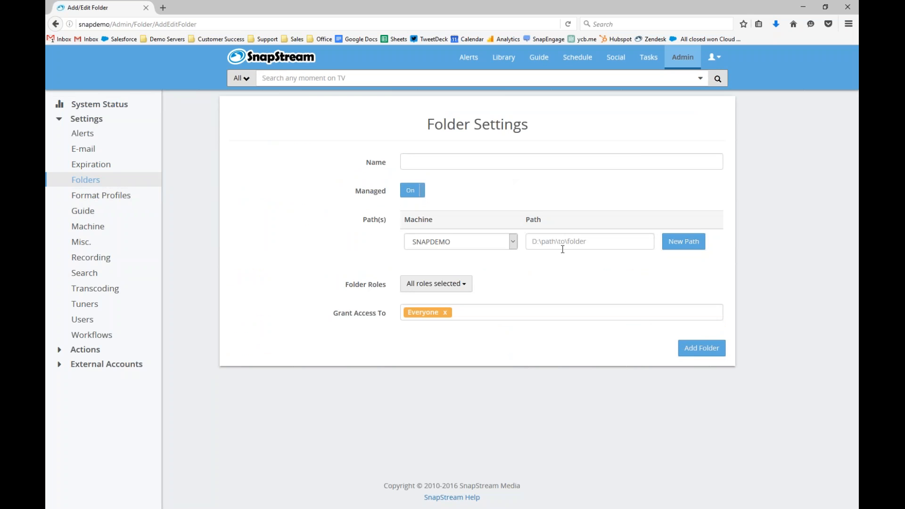
Set the new folder's path on the SNAPDEMO machine to d:\sports
left_click(618, 238)
type("d:")
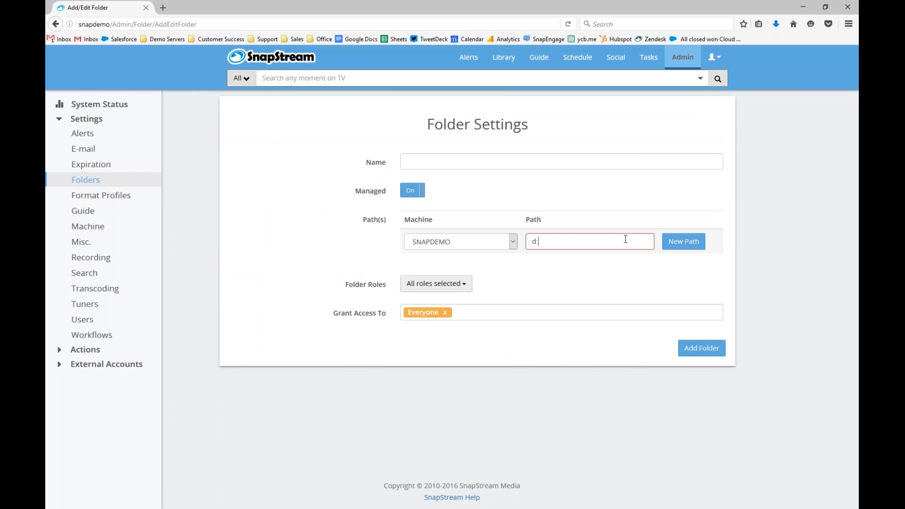
type("\\sports")
key("Tab")
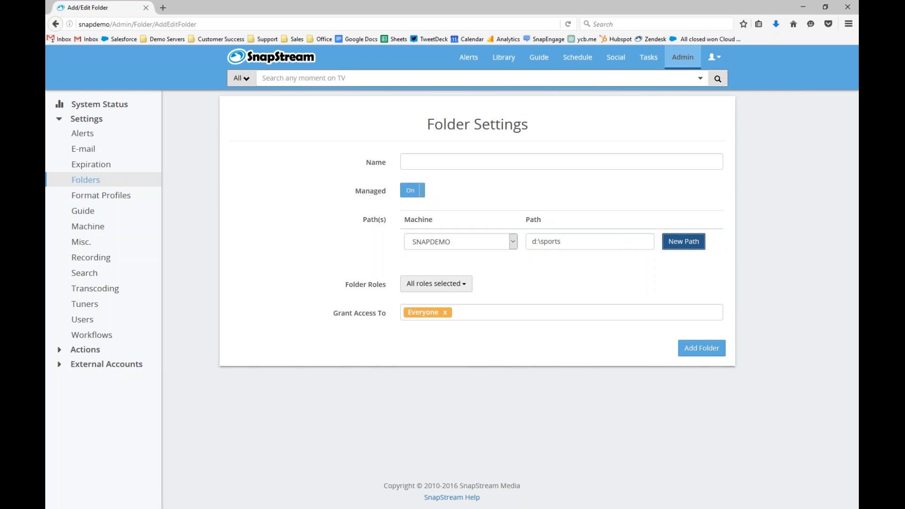
Examine the groups and users that can be granted access to the new folder, leaving the access selection as it is
left_click(493, 311)
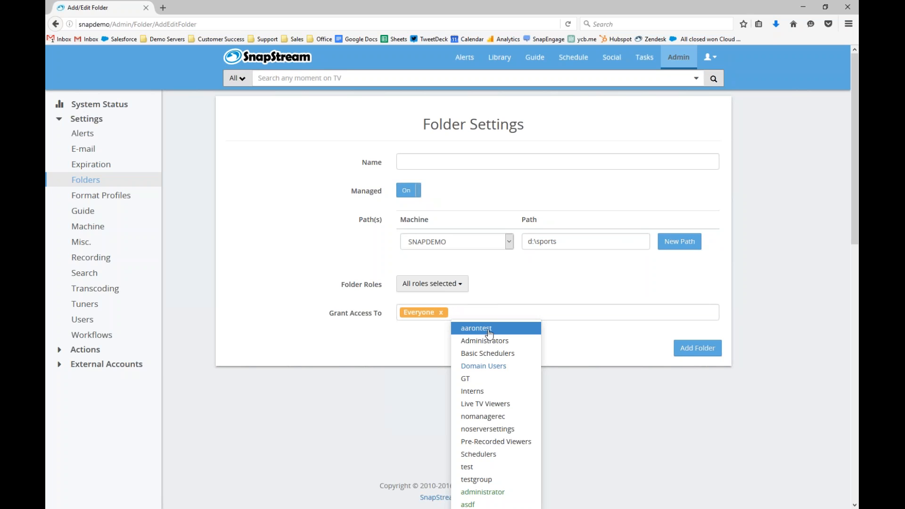
scroll(489, 333, "down", 3)
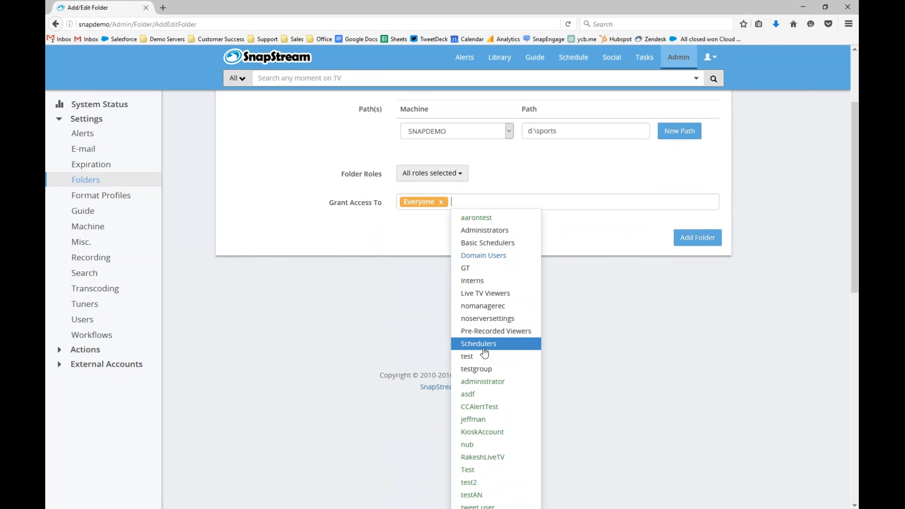
scroll(481, 353, "down", 3)
scroll(484, 348, "down", 2)
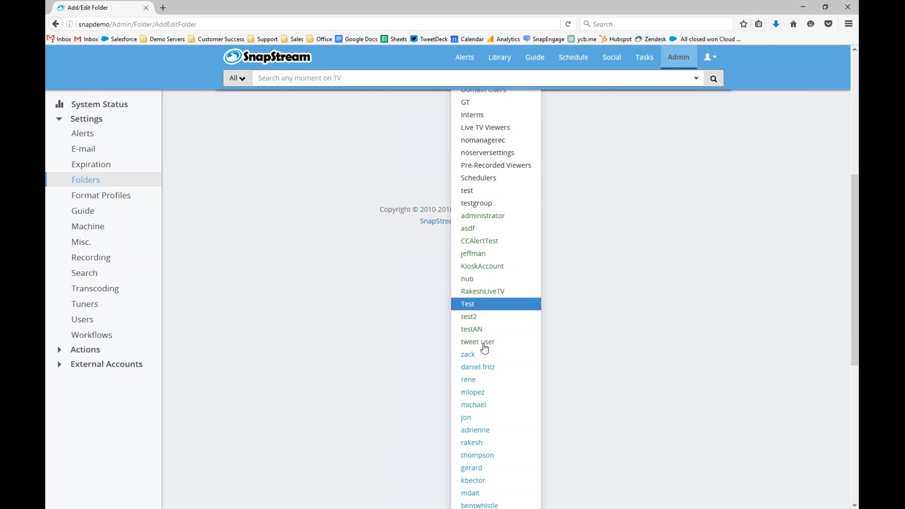
scroll(483, 354, "down", 2)
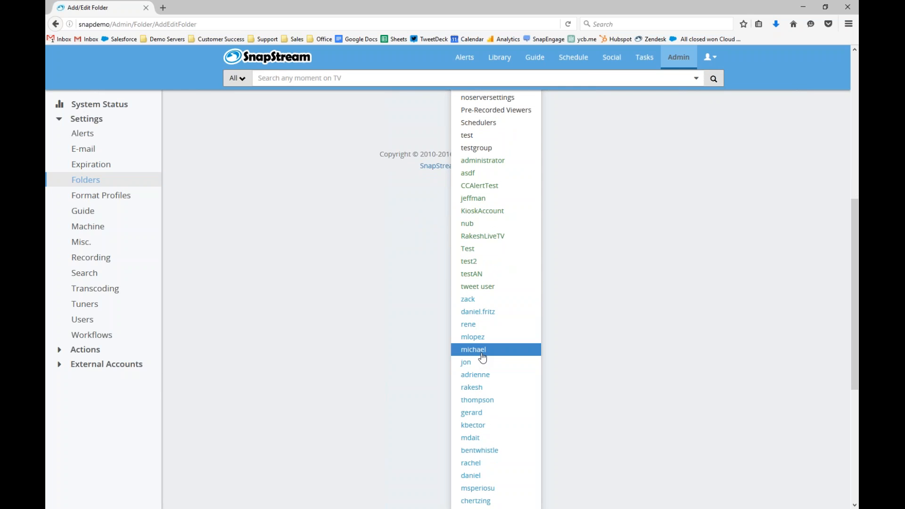
left_click(491, 391)
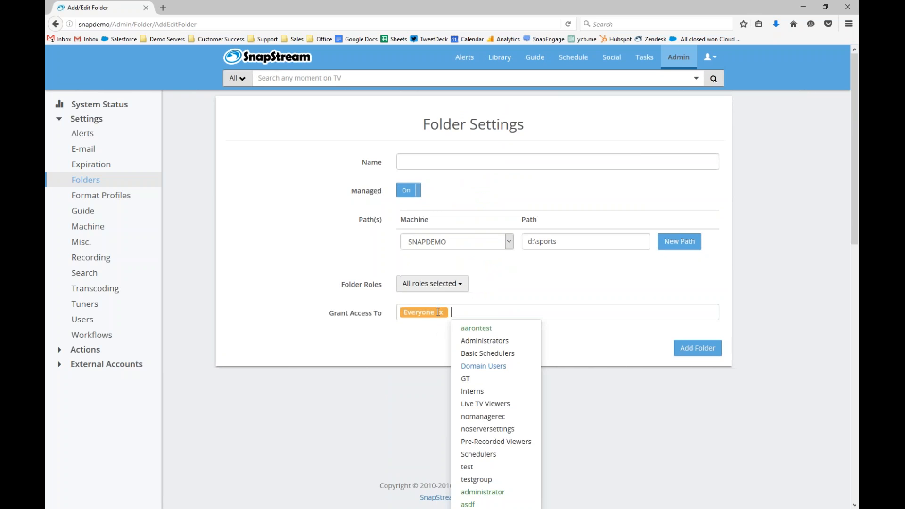
left_click(604, 357)
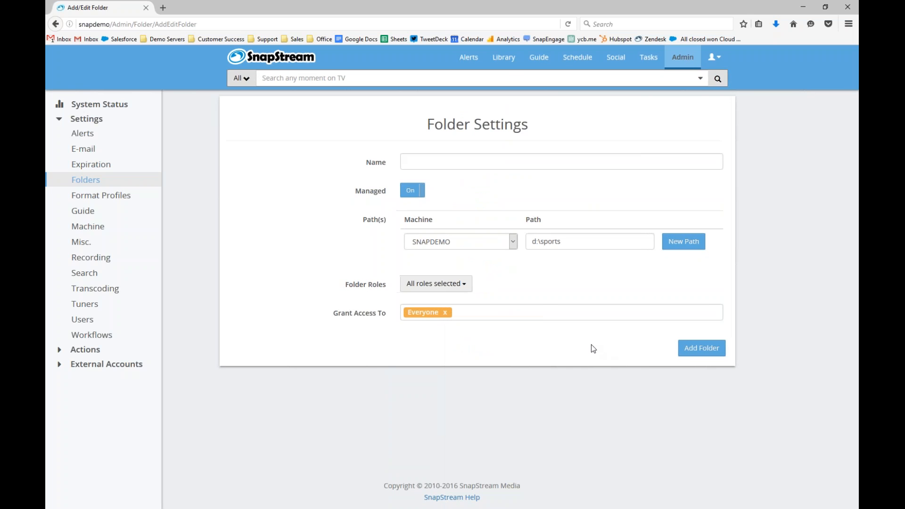
Name the new folder Sports Folder and add it to the system
left_click(493, 165)
type("Sports Folder")
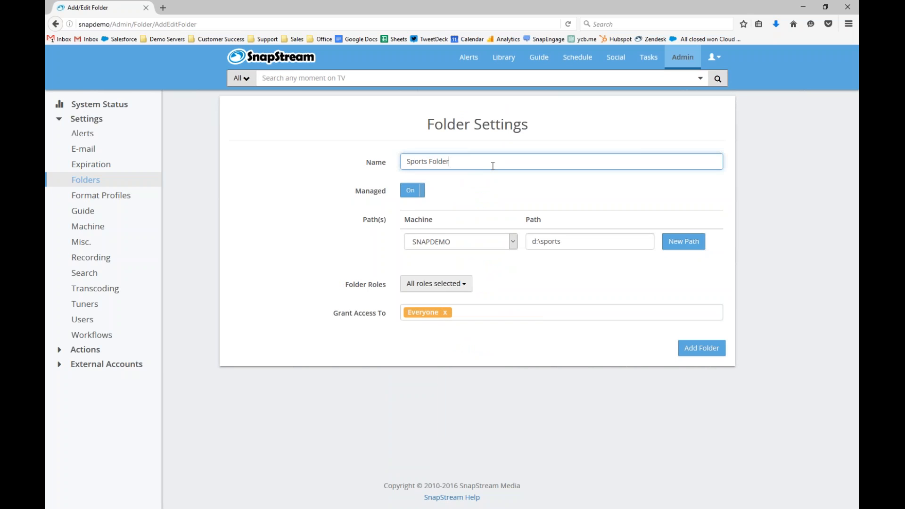
left_click(709, 348)
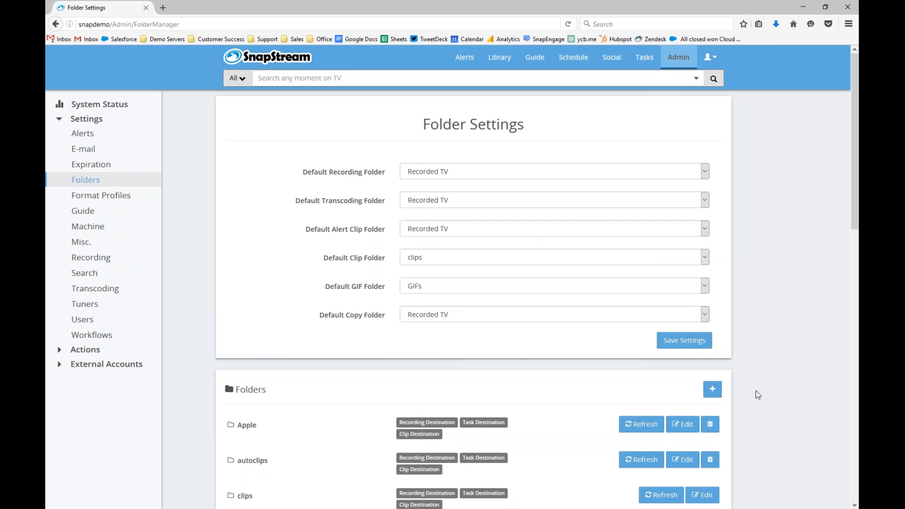
Review the list of existing folders and open the form for adding a new export destination
scroll(768, 405, "down", 3)
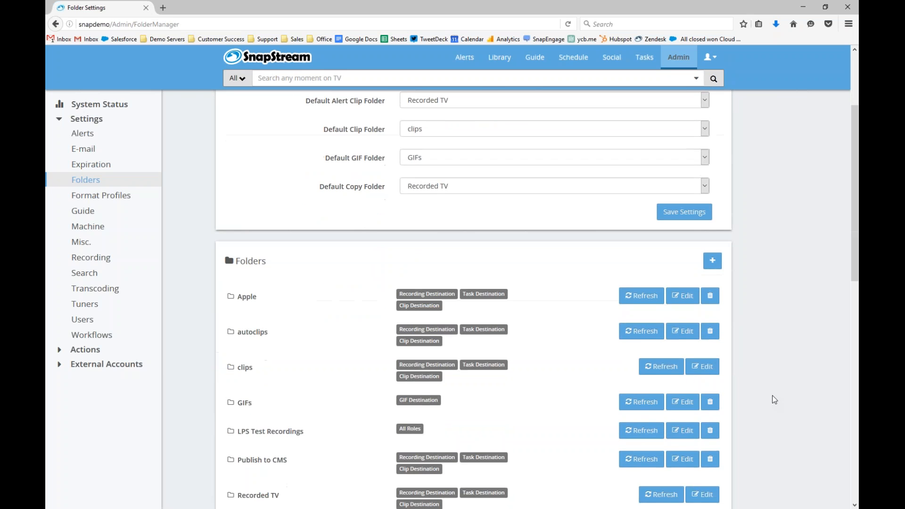
scroll(773, 406, "down", 3)
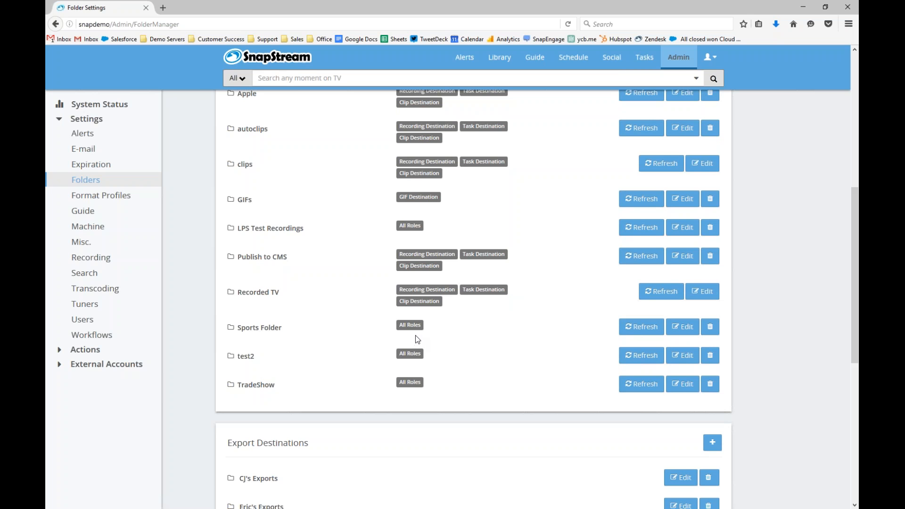
scroll(415, 338, "down", 3)
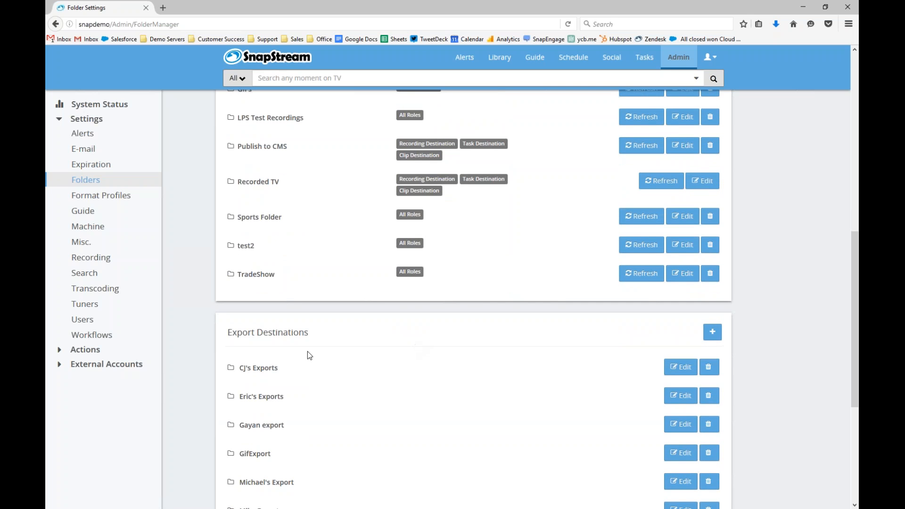
left_click(712, 336)
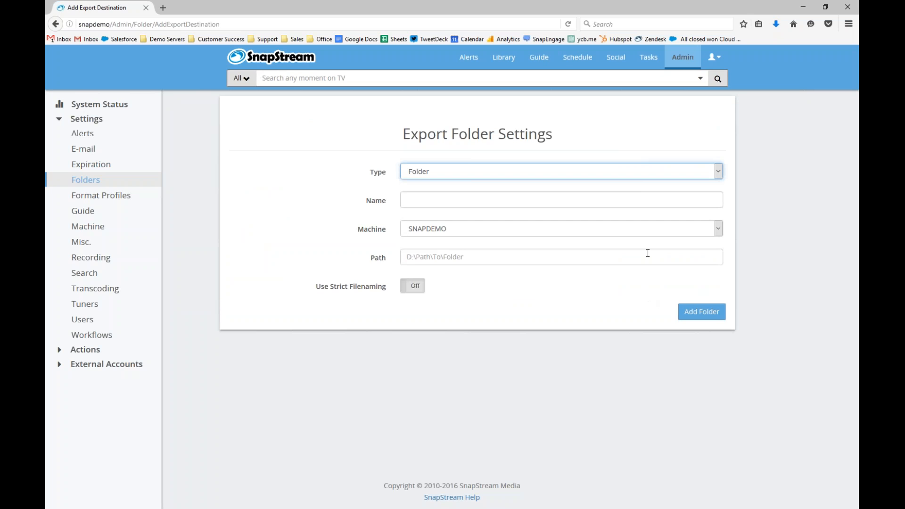
Examine the available export destination types, viewing the settings for Amazon S3 and FTP and returning to Folder
left_click(511, 174)
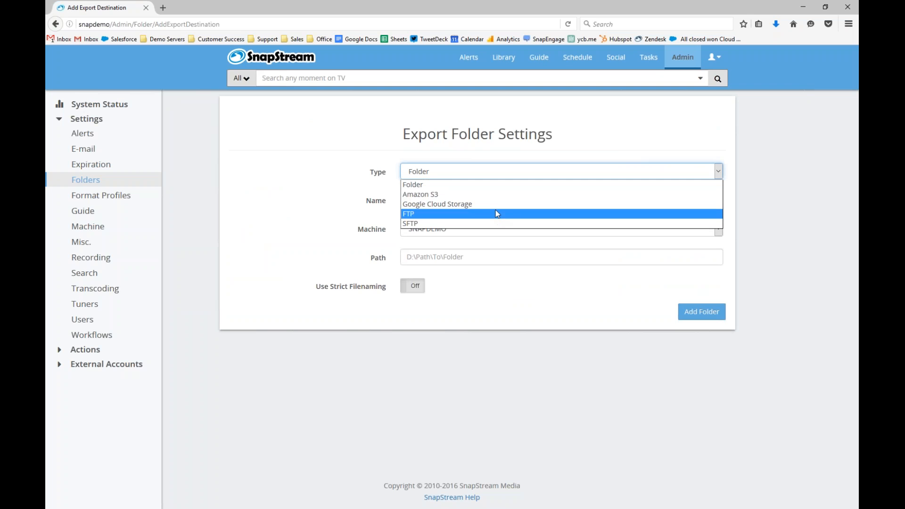
left_click(496, 195)
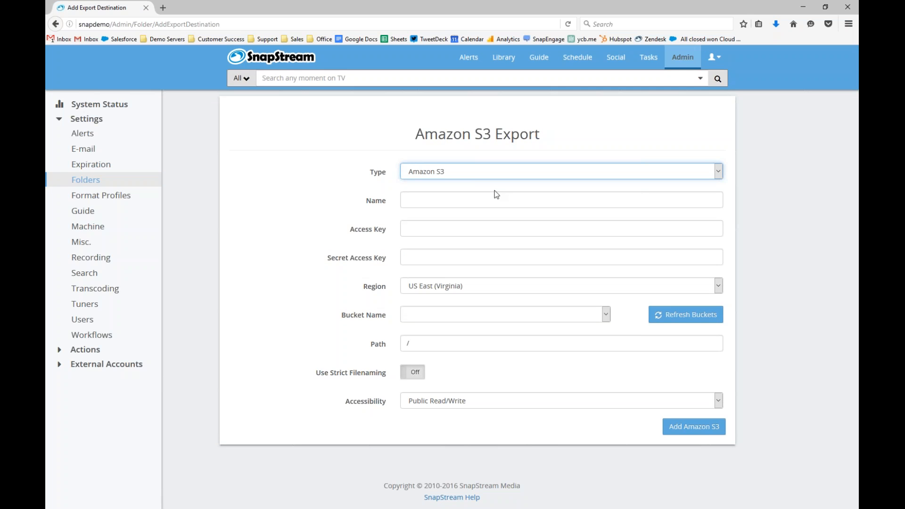
left_click(489, 173)
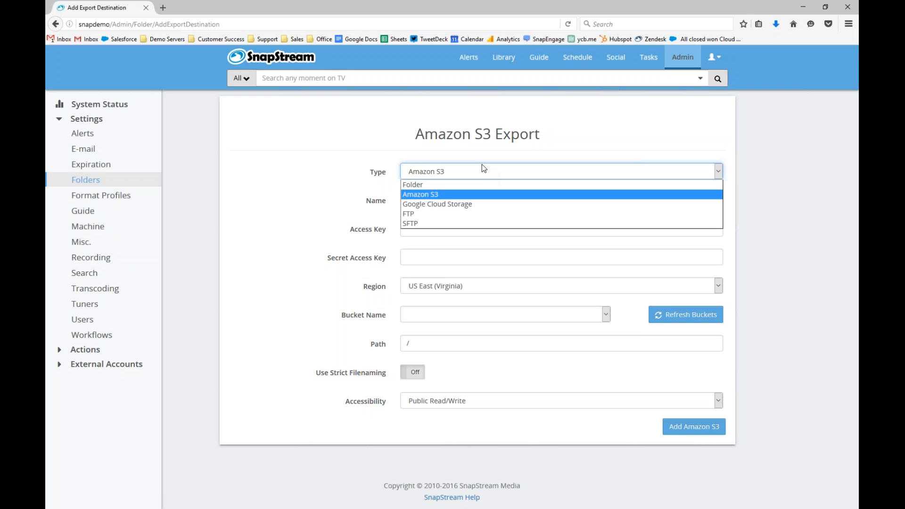
left_click(476, 213)
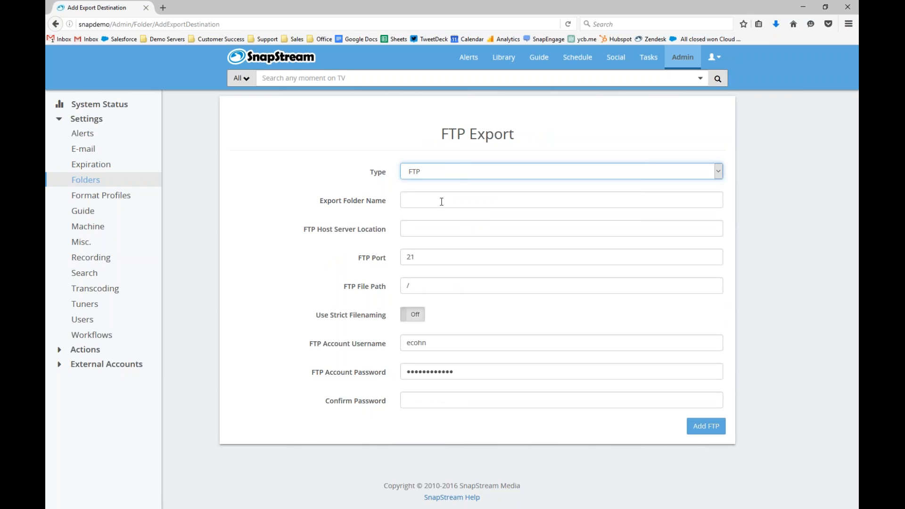
left_click(447, 172)
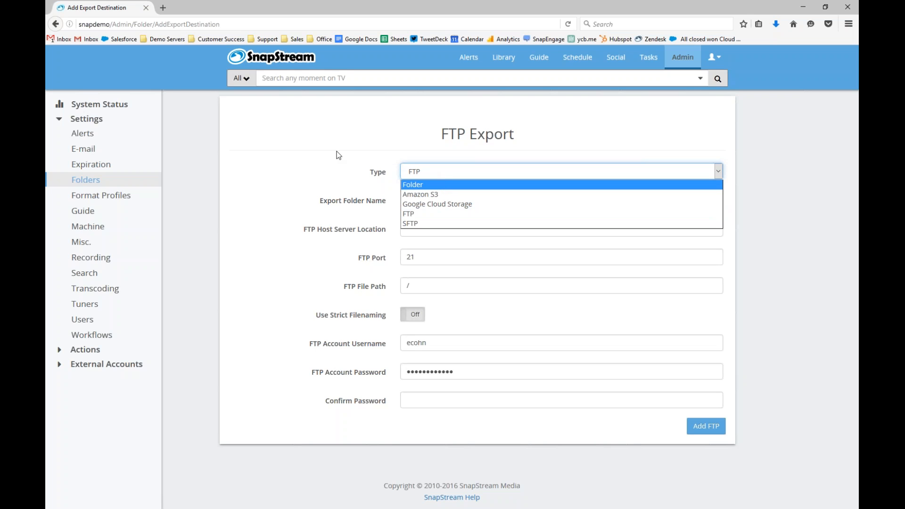
left_click(414, 184)
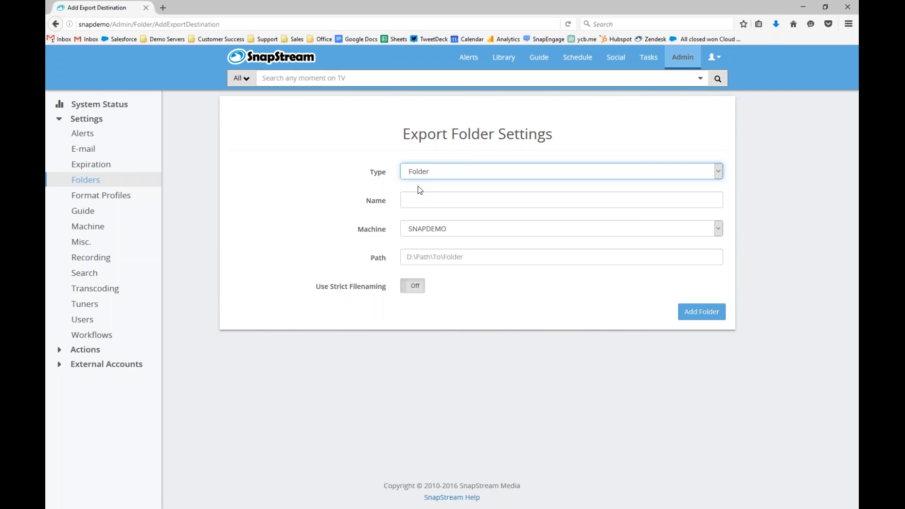
left_click(490, 172)
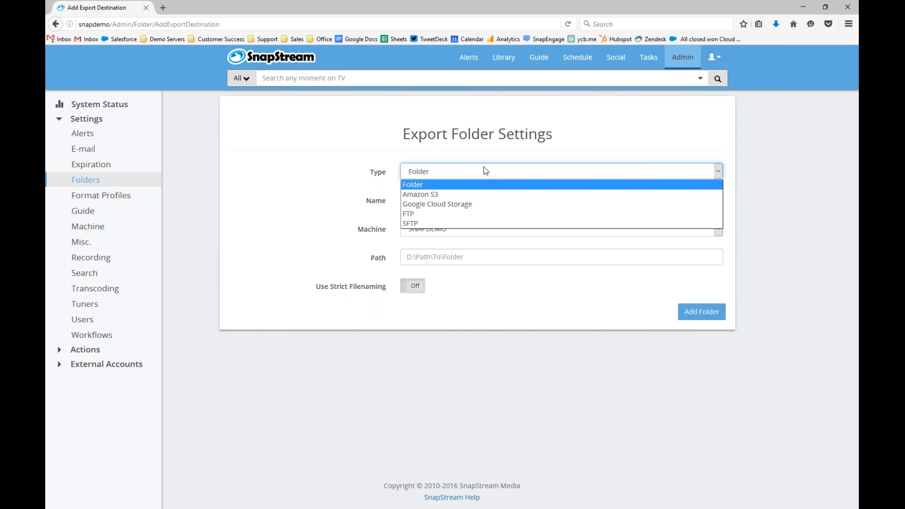
left_click(484, 168)
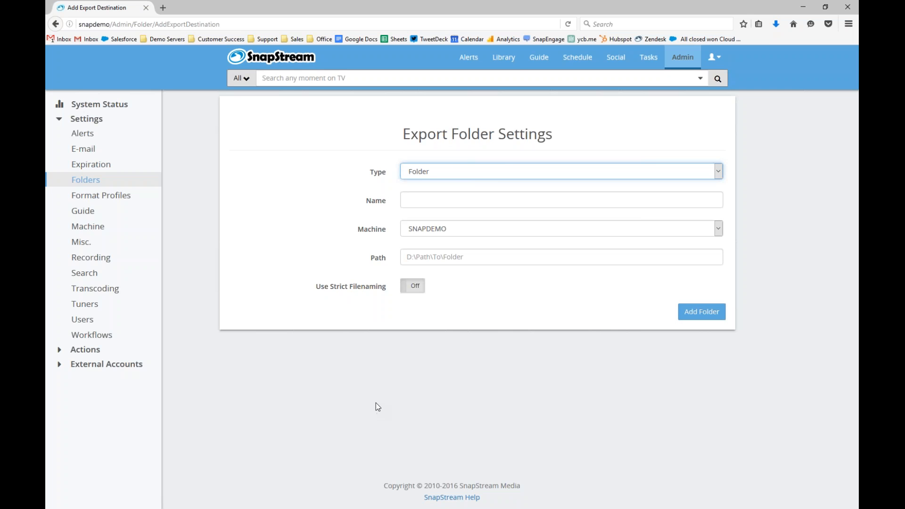
Open the General Hospital recording from the library and start making a clip titled GH Test Clip
left_click(500, 61)
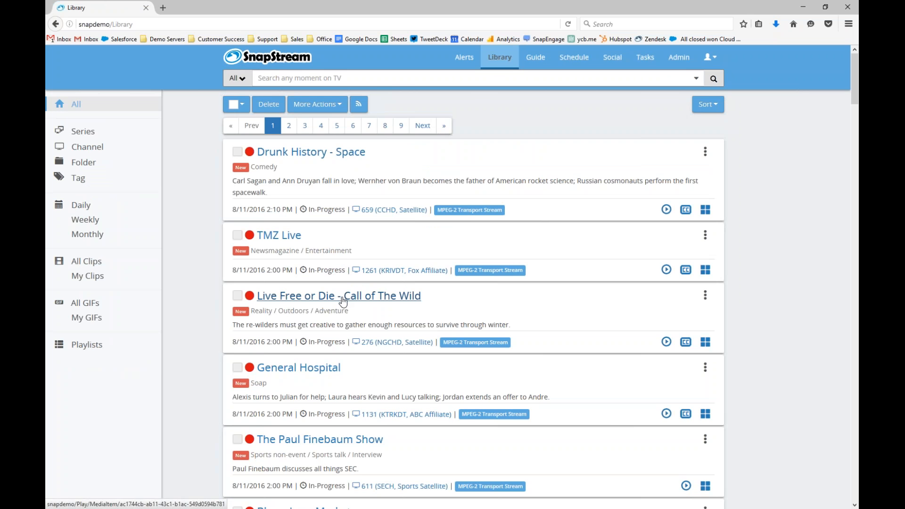
left_click(326, 368)
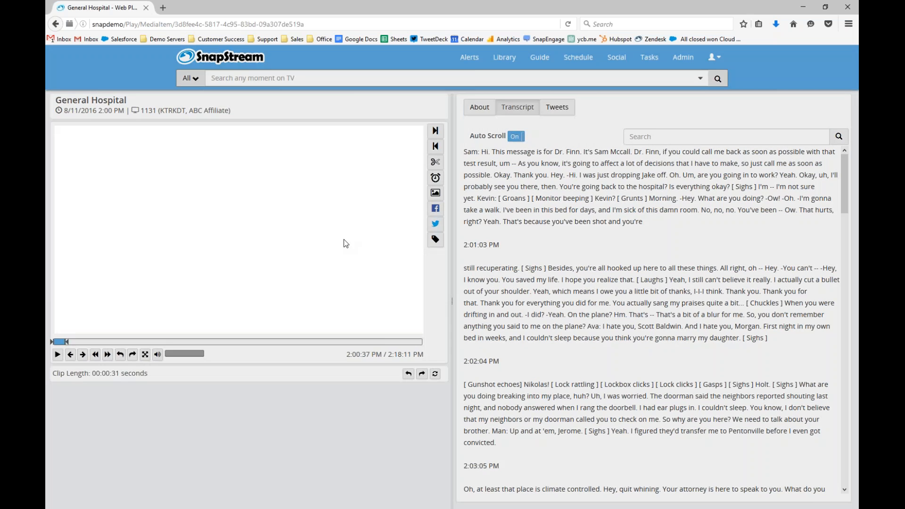
left_click(435, 161)
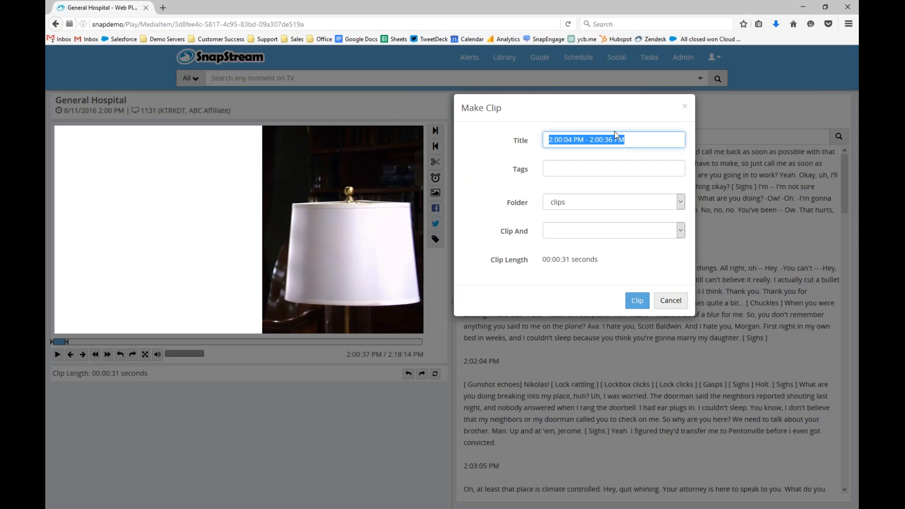
type("GHT")
key("BackSpace")
type("Test Clip")
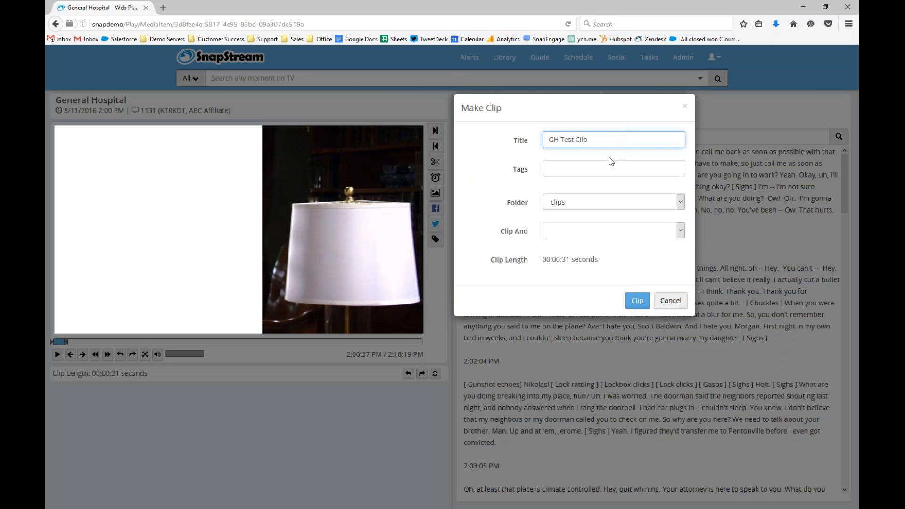
Set the clip's destination to Sports Folder, create the clip and pause the recording's playback
left_click(611, 201)
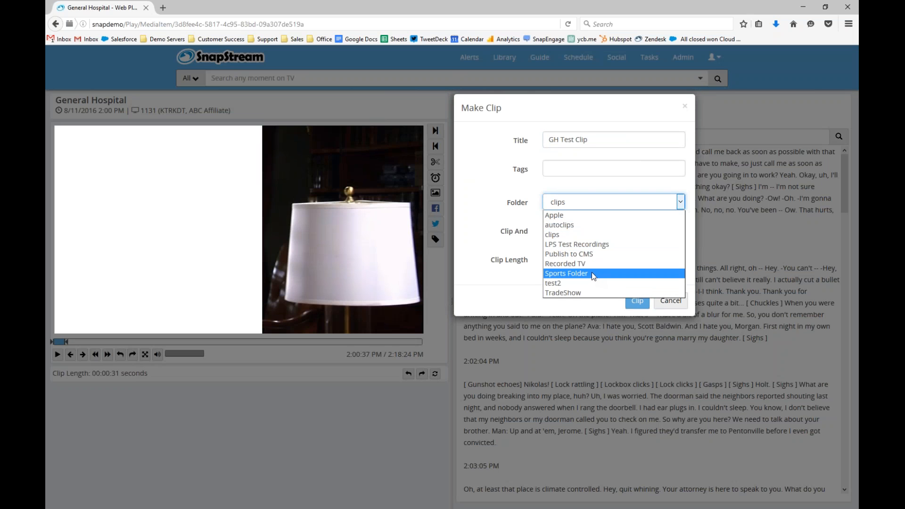
left_click(592, 274)
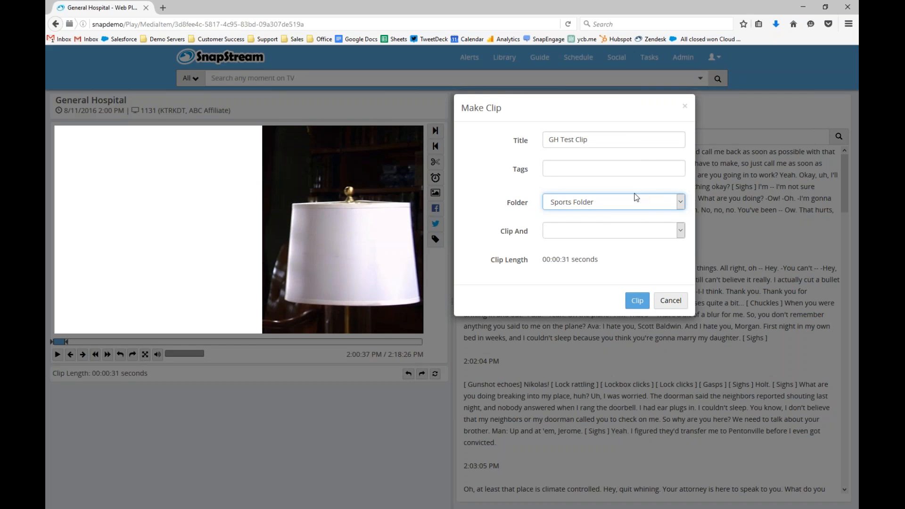
left_click(635, 302)
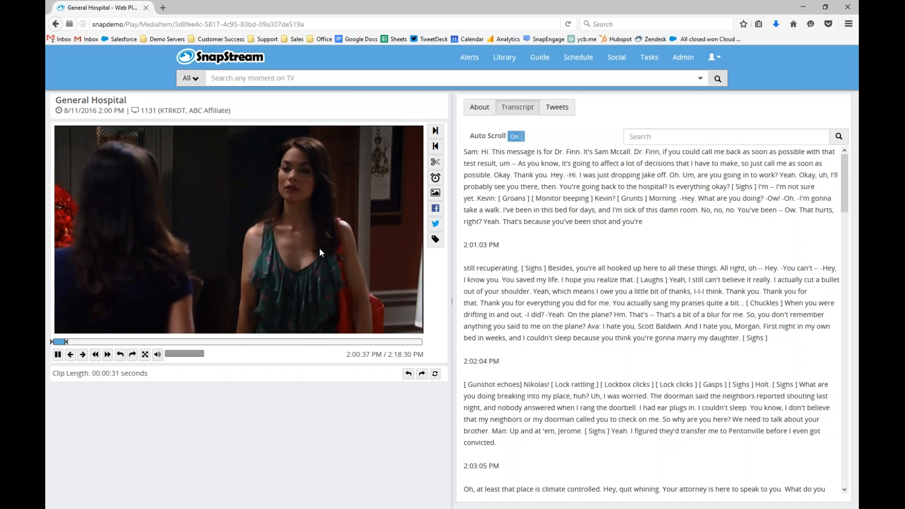
left_click(315, 231)
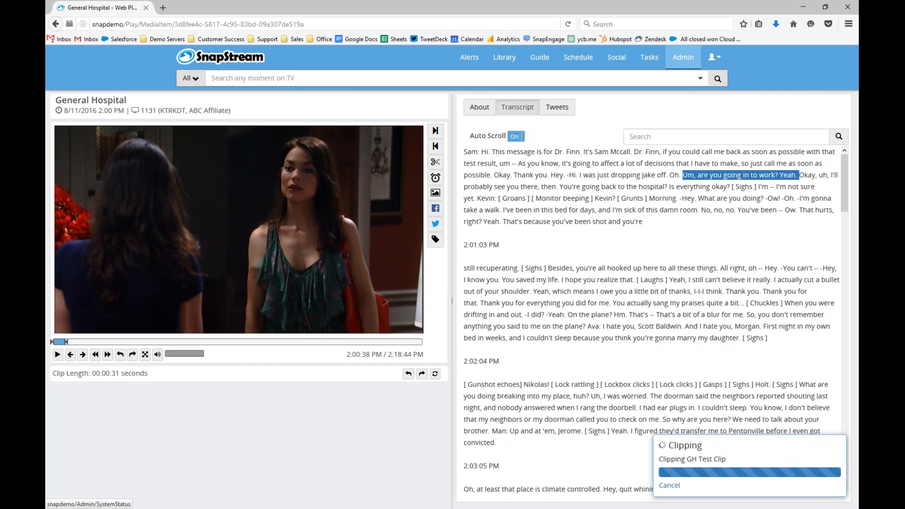
Start a new workflow in the administration settings and dismiss the clipping notification
left_click(683, 66)
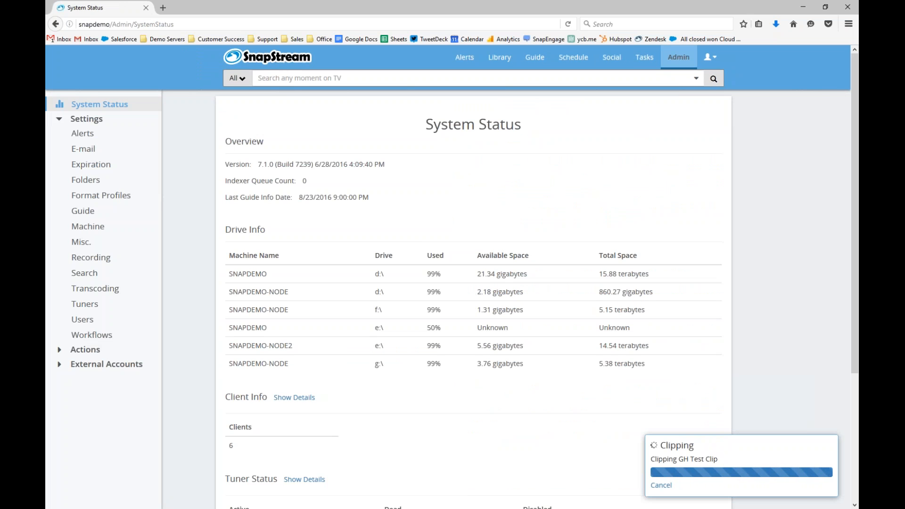
left_click(75, 335)
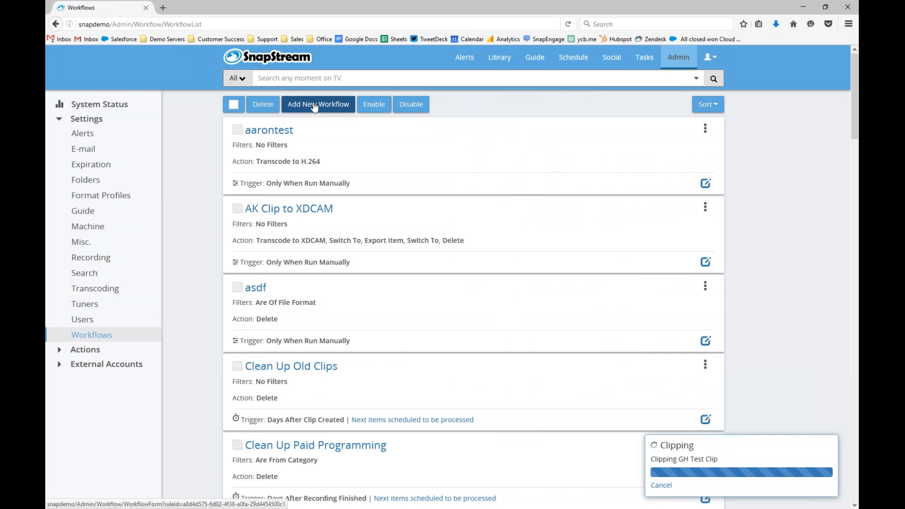
left_click(315, 106)
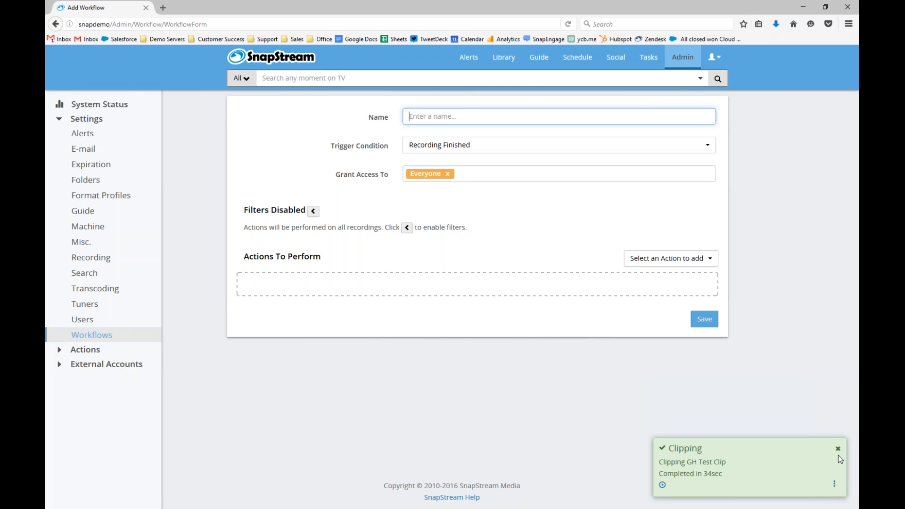
left_click(838, 449)
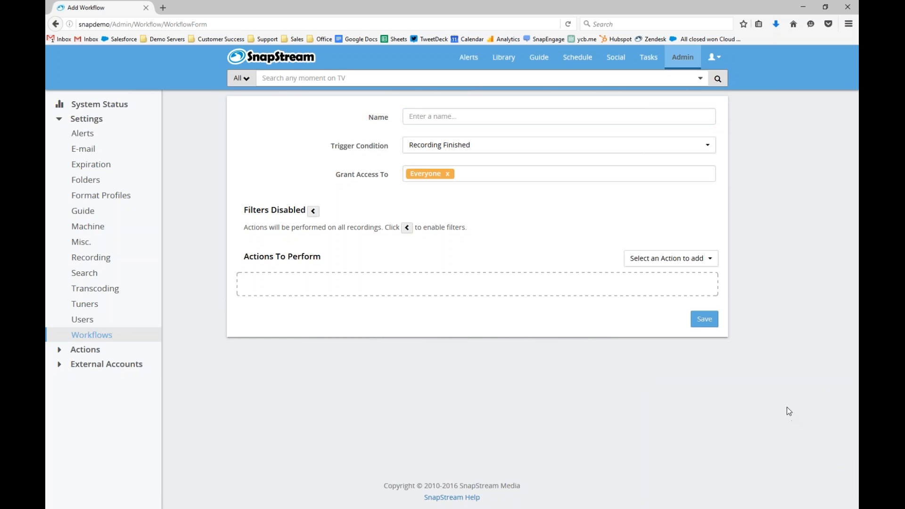
Name the workflow Export Workflow for Sports and set its trigger condition to Clip Created
left_click(683, 115)
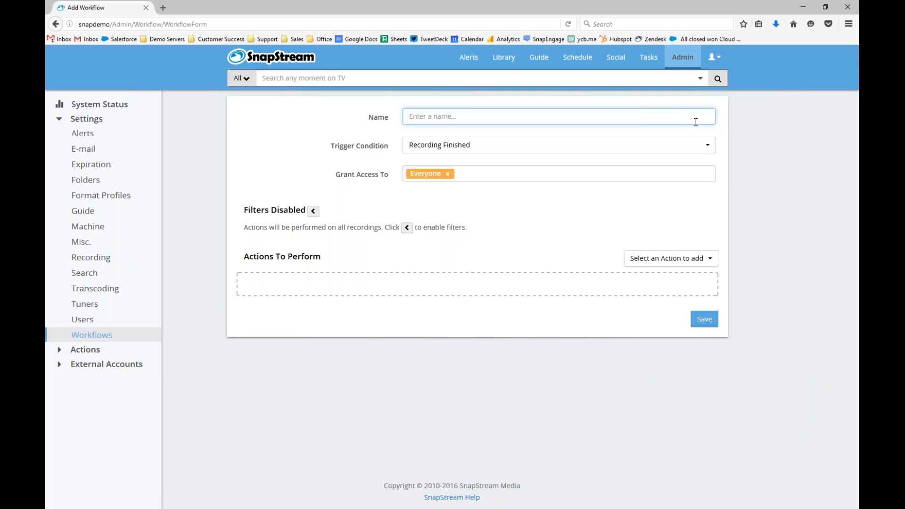
type("Export Workflow for Sports")
left_click(503, 151)
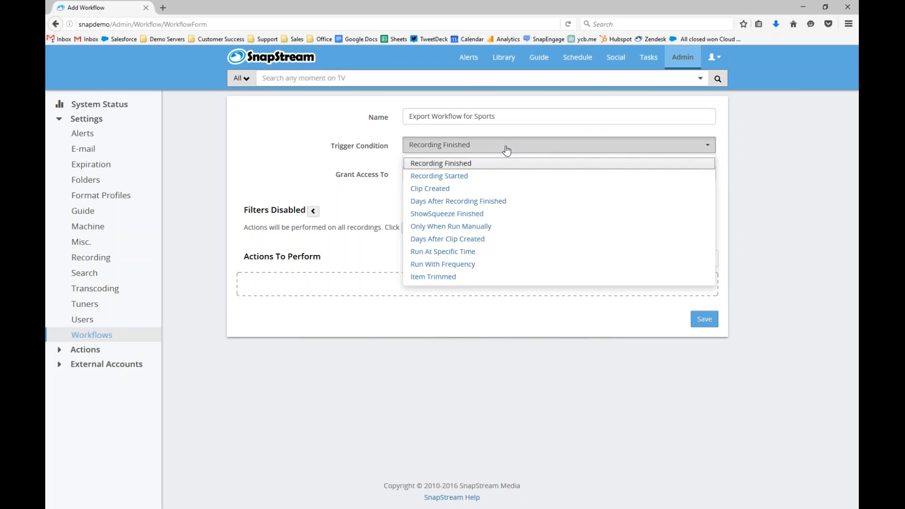
left_click(499, 189)
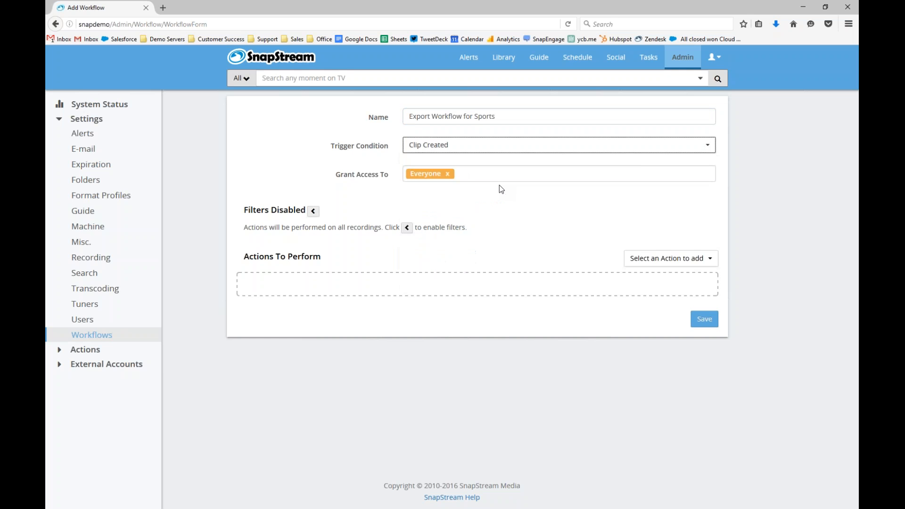
Enable recording filters for the workflow and add an In Folder filter for shows that are in Sports Folder
left_click(313, 211)
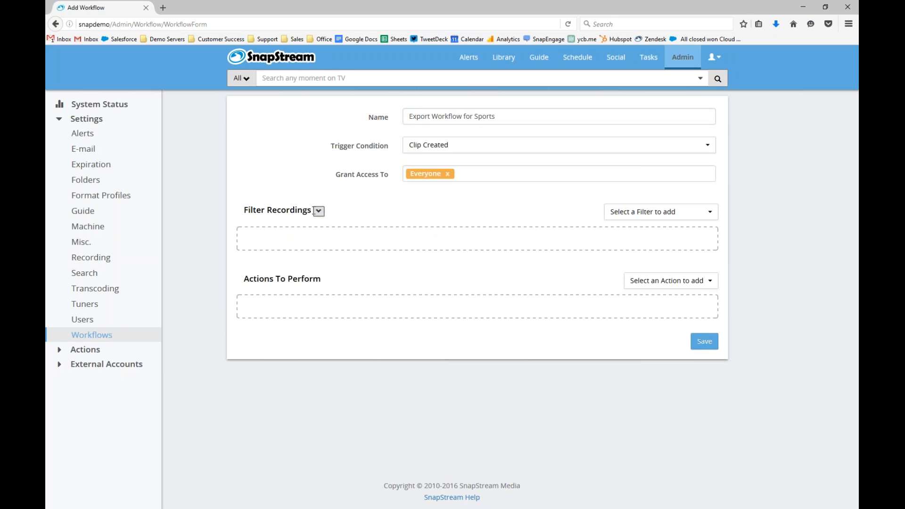
left_click(683, 214)
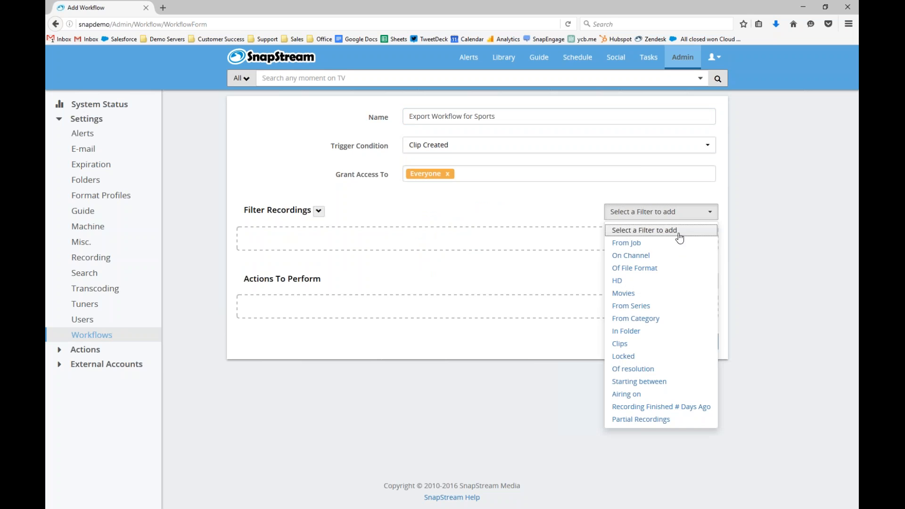
left_click(668, 333)
left_click(592, 243)
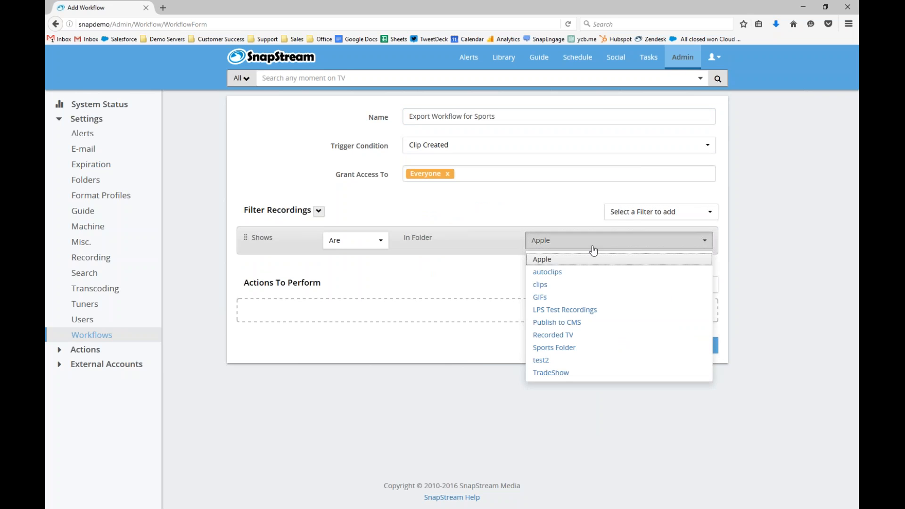
left_click(595, 349)
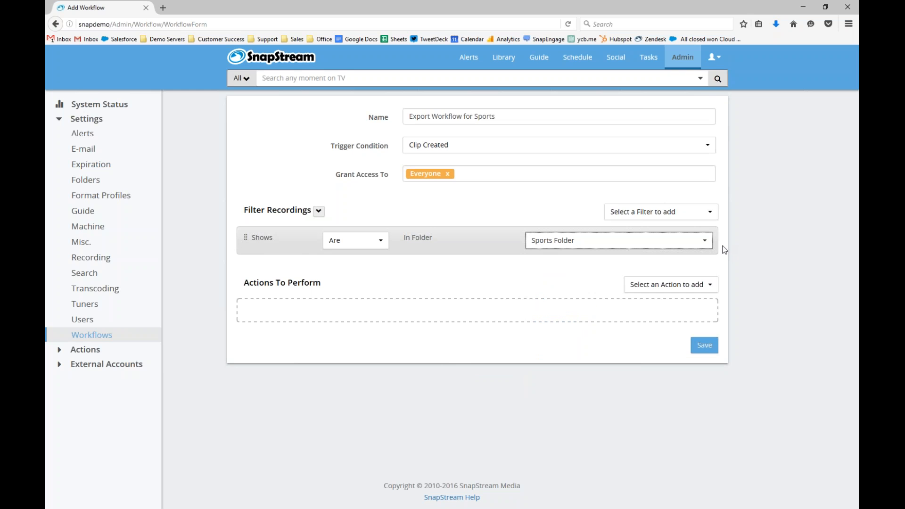
Add a Transcode to H.264 action followed by an Export Item action to the workflow
left_click(669, 285)
left_click(677, 77)
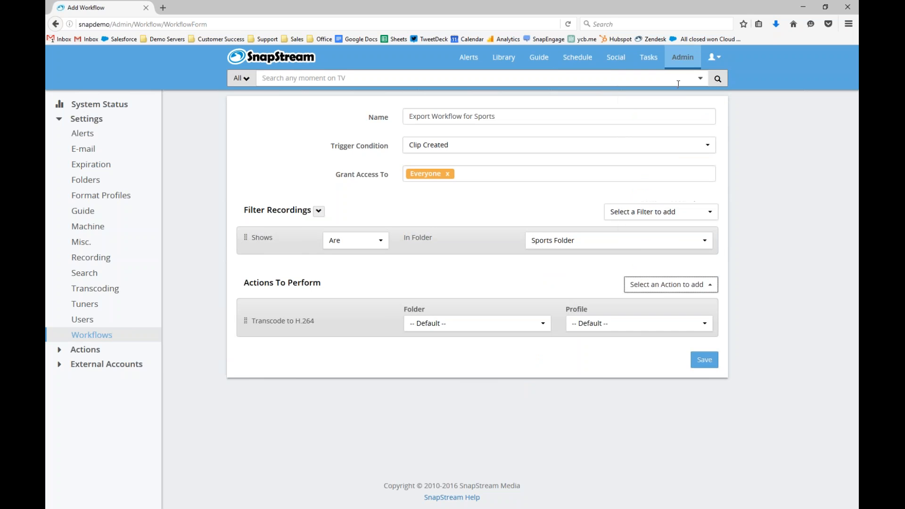
left_click(675, 285)
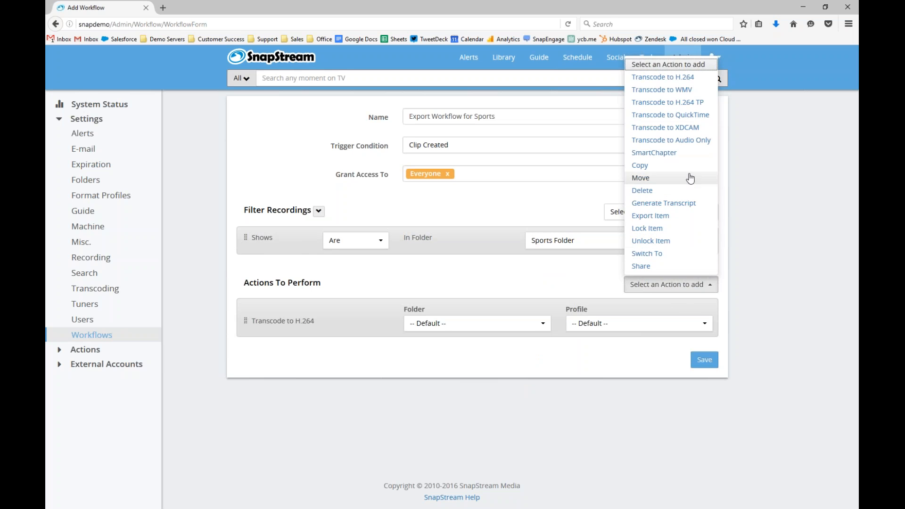
left_click(686, 216)
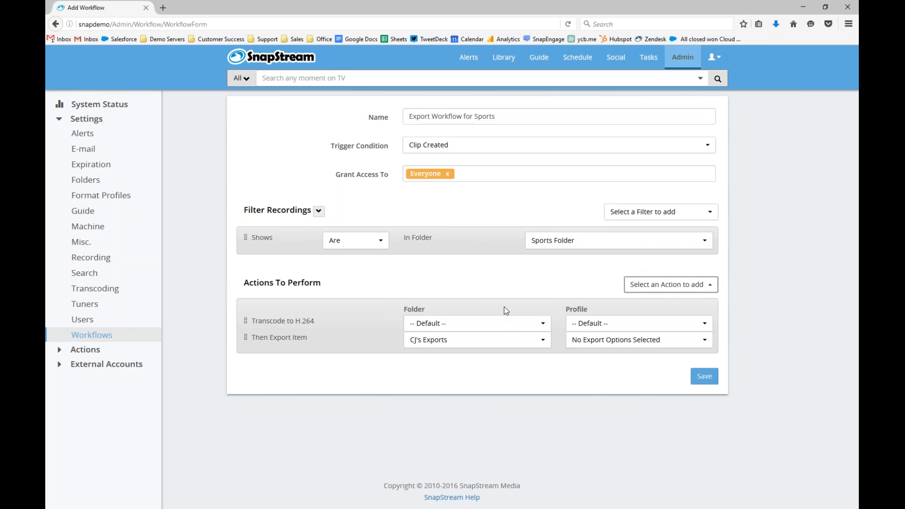
Set the Export Item destination to the presenter's own exports location, and switch the Create Metadata XML option on and off again
left_click(436, 340)
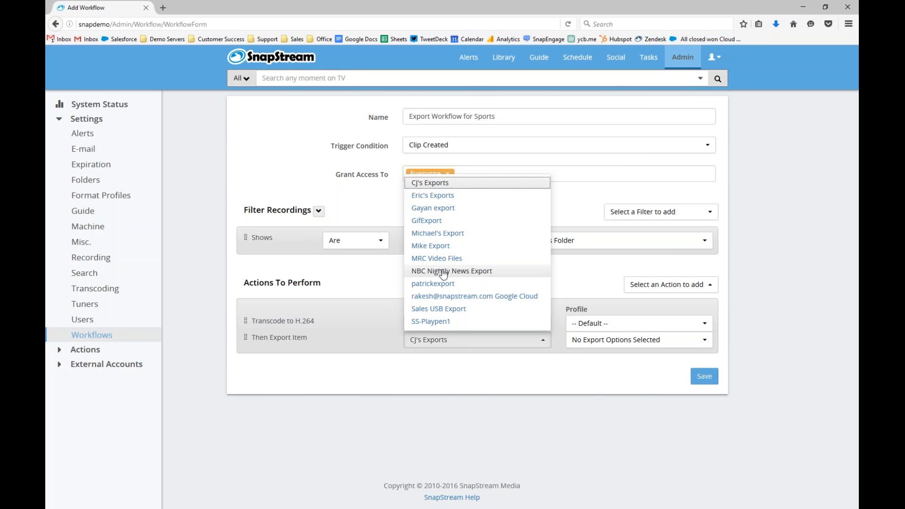
left_click(438, 196)
left_click(665, 345)
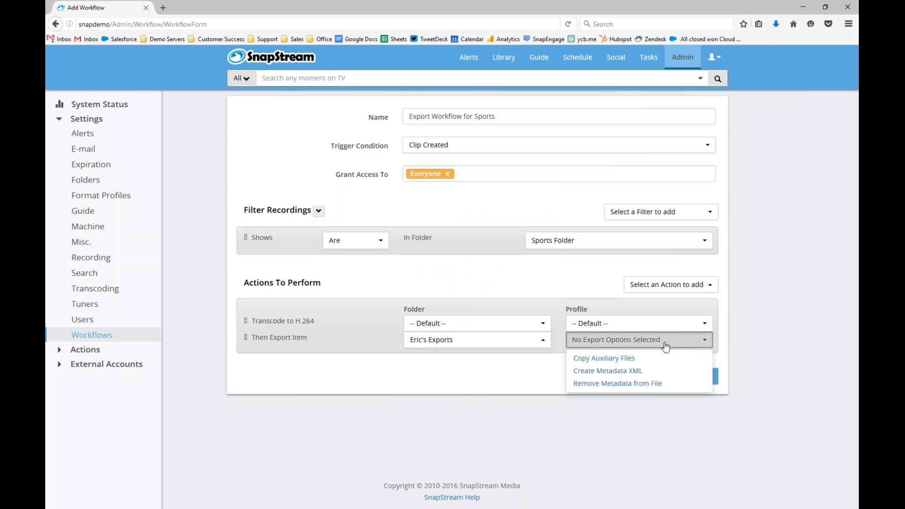
left_click(652, 372)
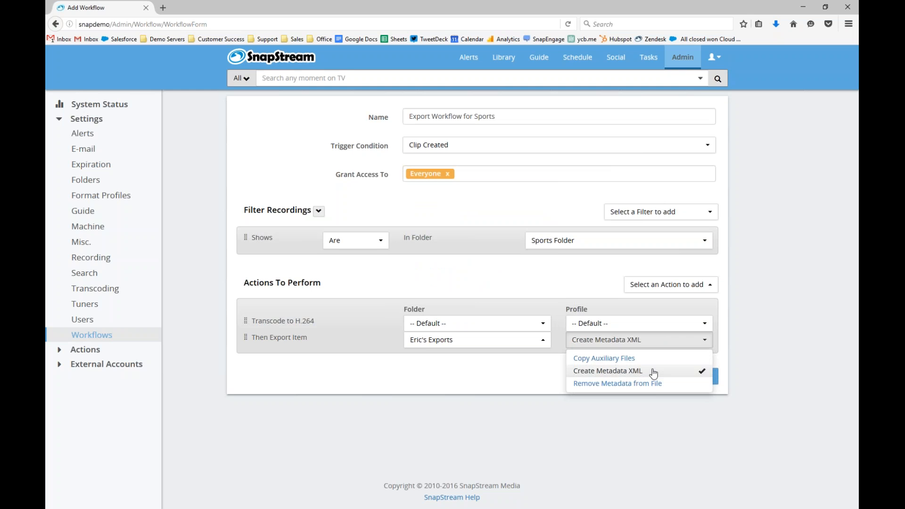
left_click(652, 371)
left_click(722, 343)
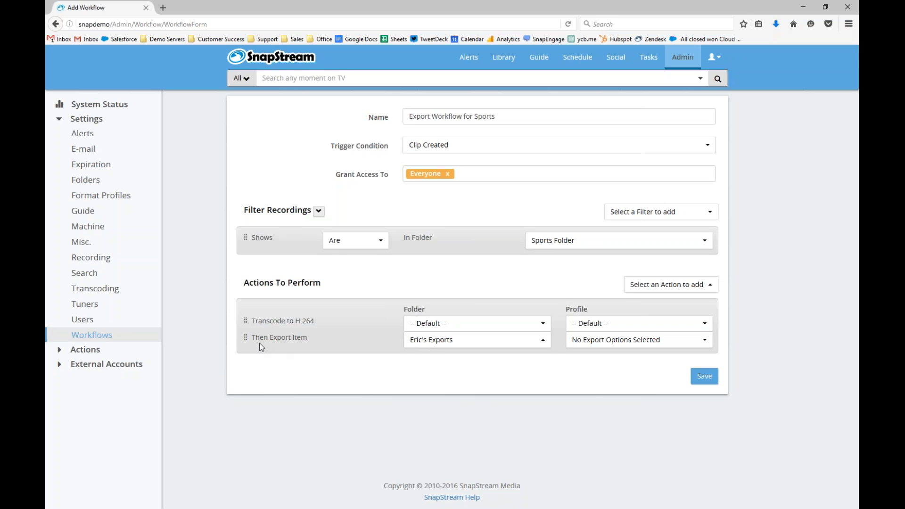
Replace the transcode and export actions with a Generate Transcript action and fill in the recipient's e-mail
left_click_drag(246, 341, 244, 321)
left_click(245, 321)
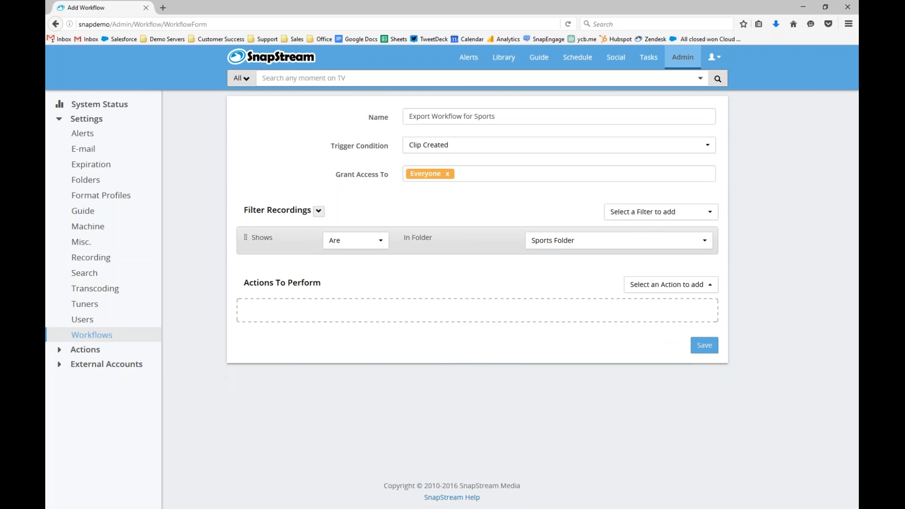
left_click(666, 283)
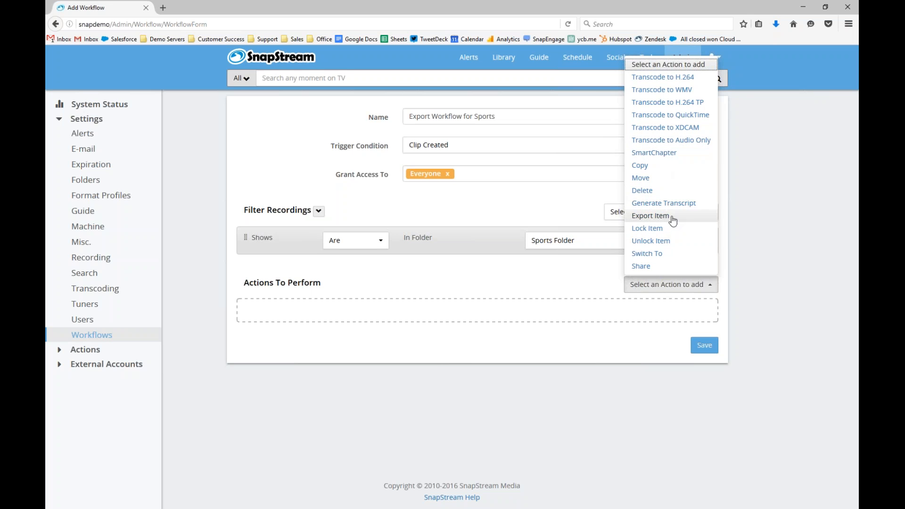
left_click(666, 204)
left_click(573, 323)
type("er")
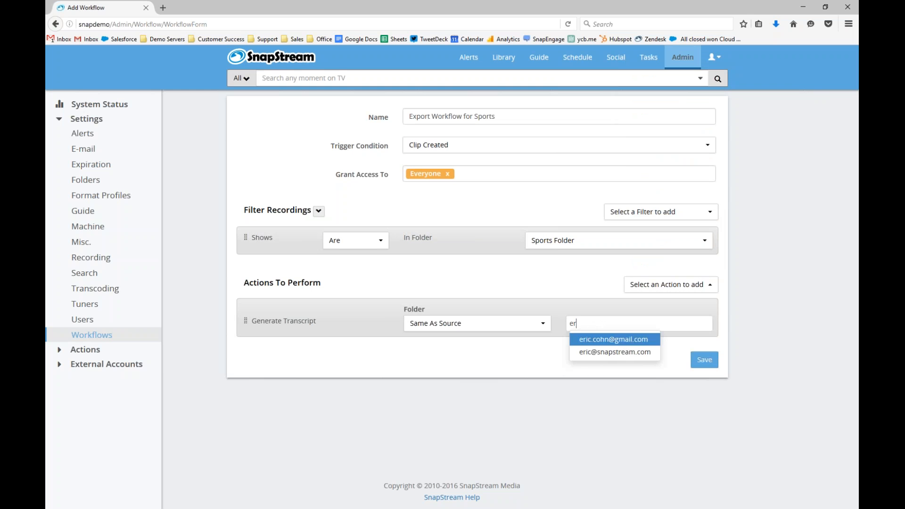
left_click(603, 355)
left_click(747, 332)
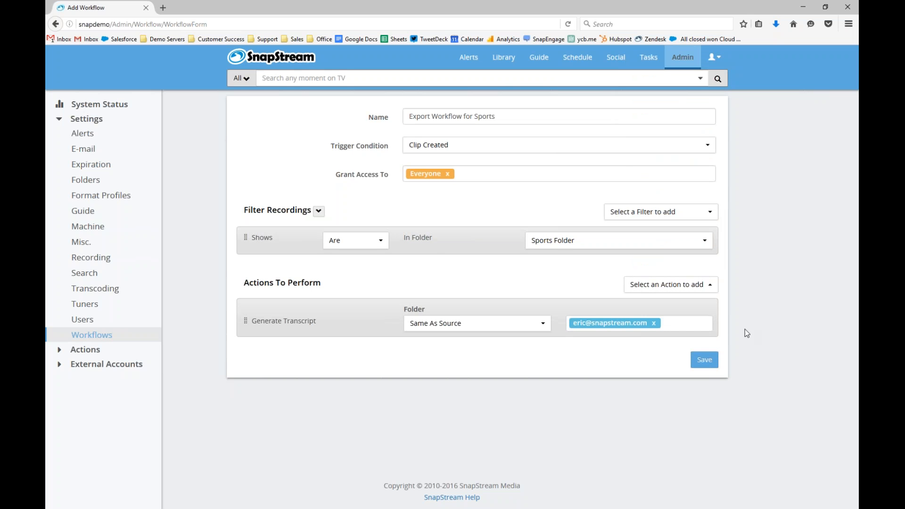
Change the workflow's trigger condition to Recording Finished and add an On Channel filter for channel 208 (ESPNUHD, Sports Satellite)
left_click(440, 147)
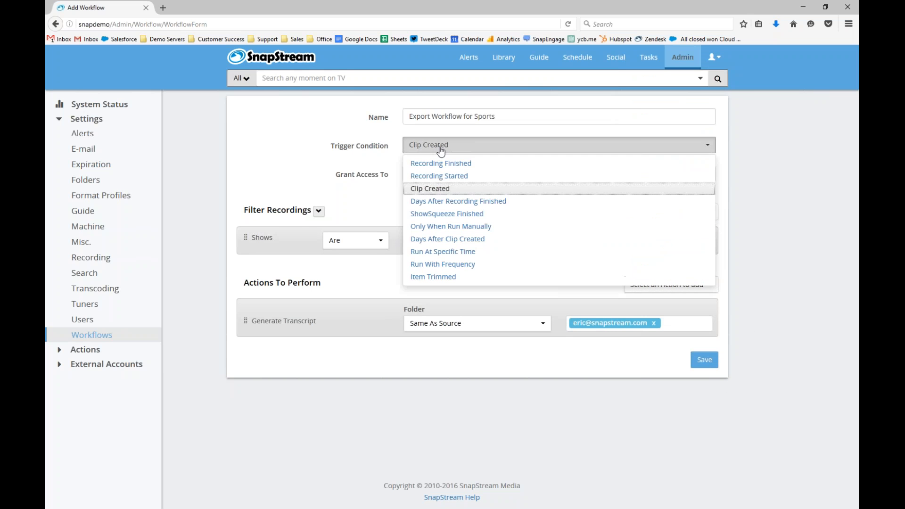
left_click(440, 163)
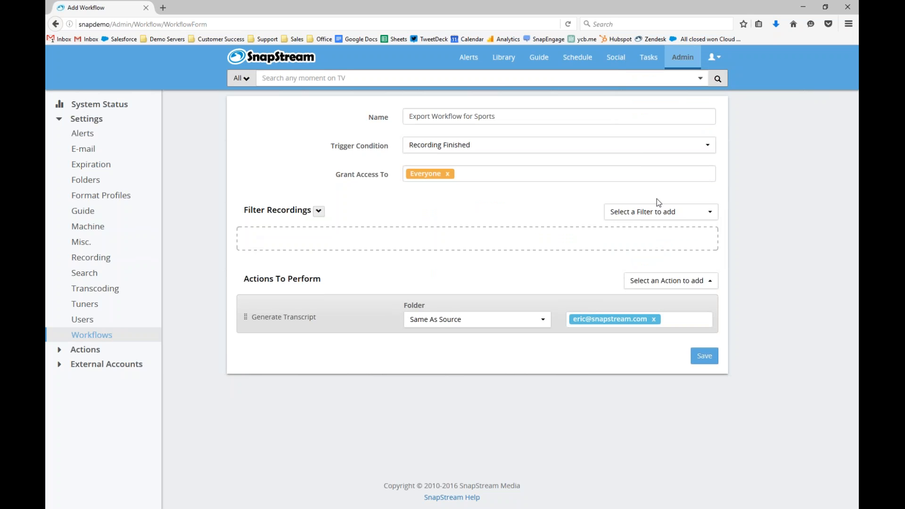
left_click(676, 215)
left_click(659, 256)
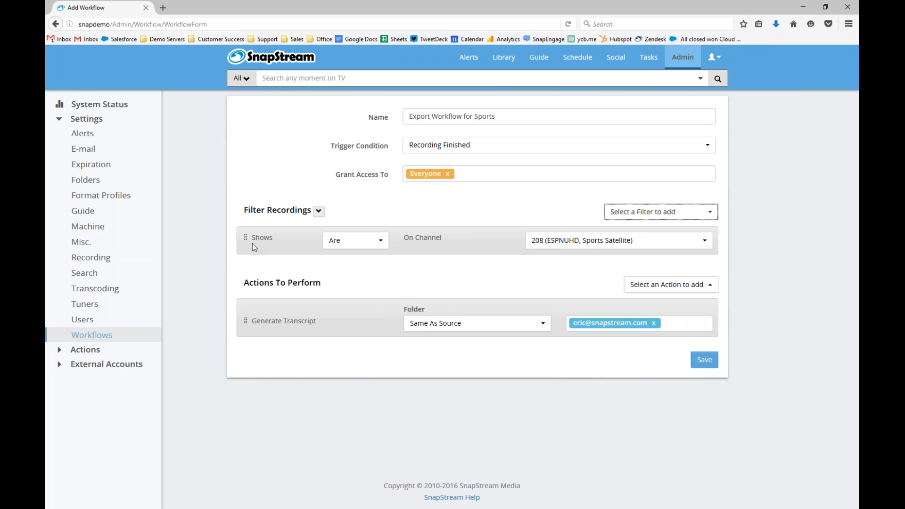
Add a Share action after the transcript and fill in its sender and recipient e-mails
left_click(662, 286)
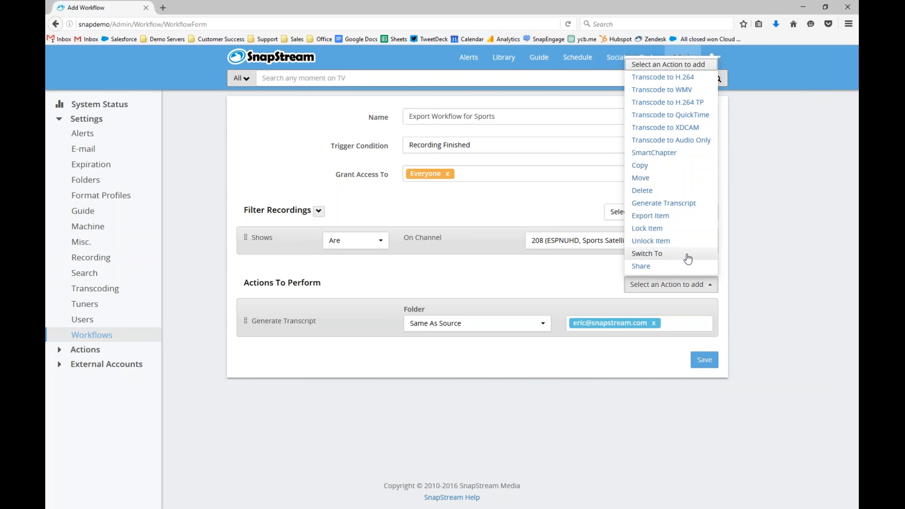
left_click(671, 267)
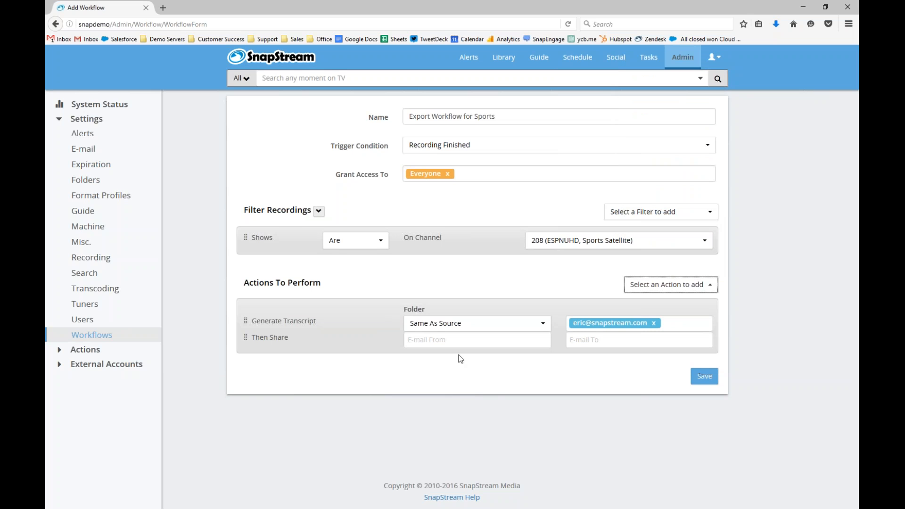
left_click(446, 342)
type("er")
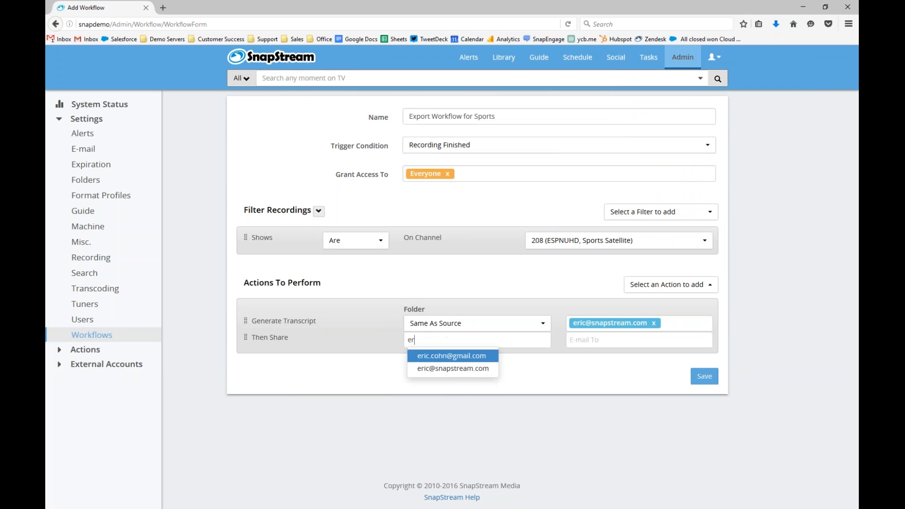
left_click(450, 370)
left_click(570, 340)
type("er")
left_click(608, 373)
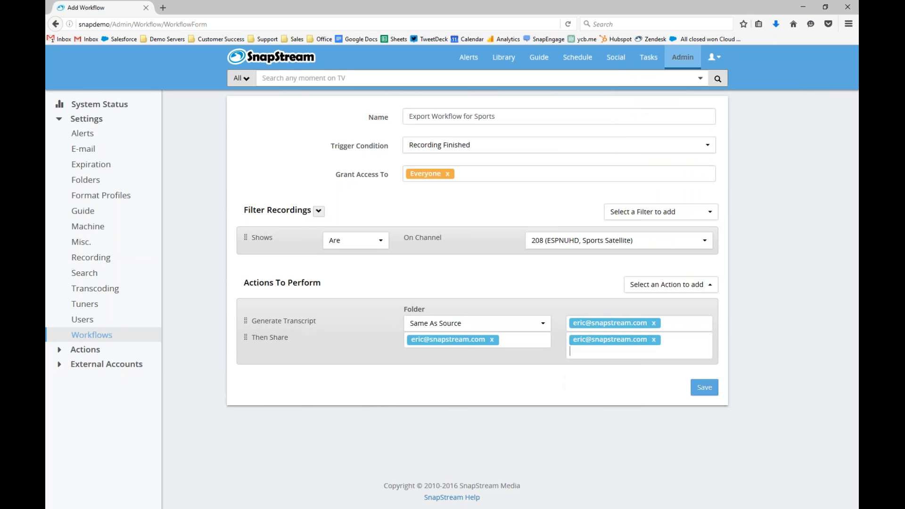
left_click(804, 313)
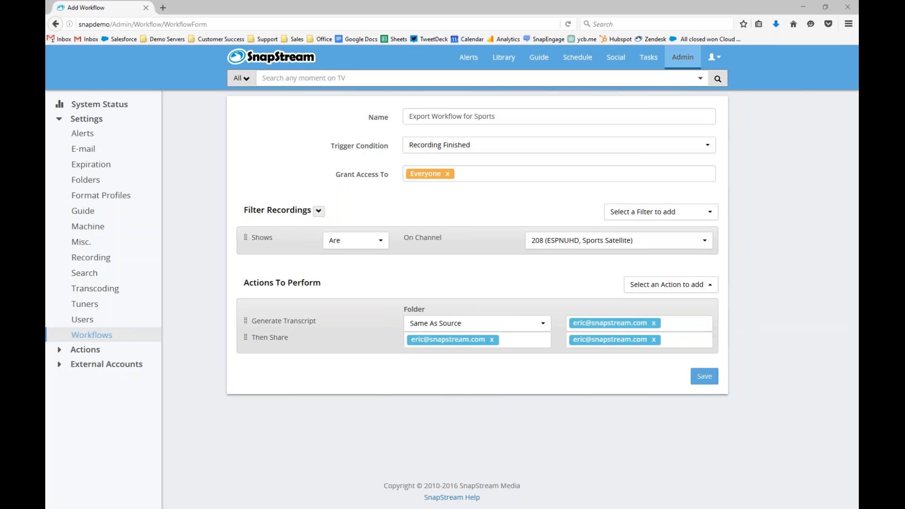
Leave the workflow form and review the E-mail settings and the Alert settings
left_click(118, 338)
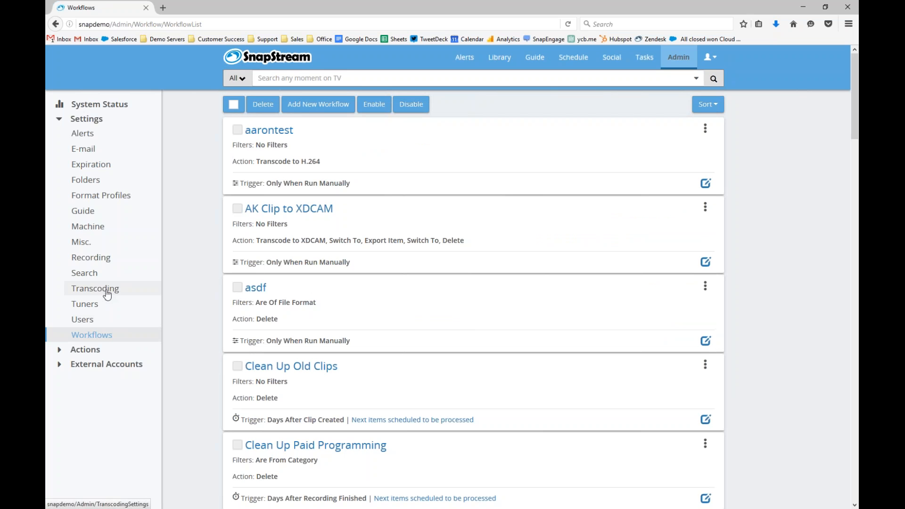
left_click(111, 136)
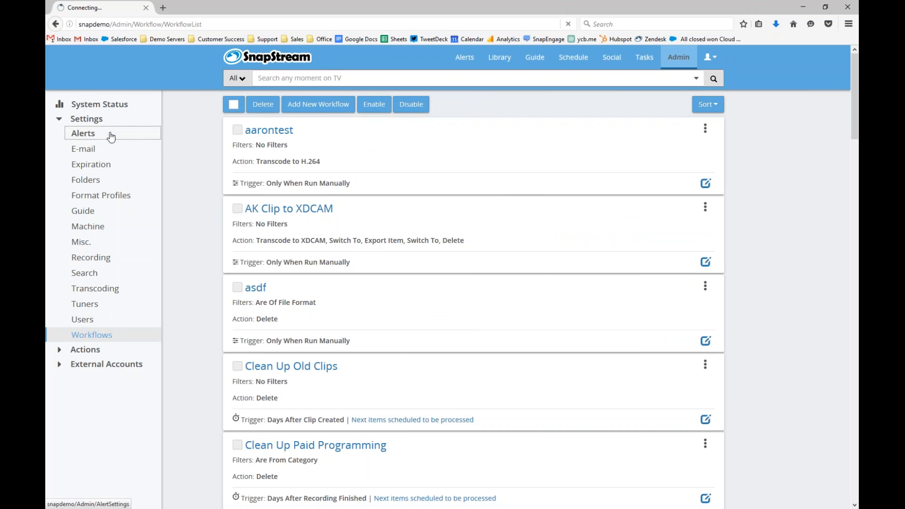
left_click(110, 150)
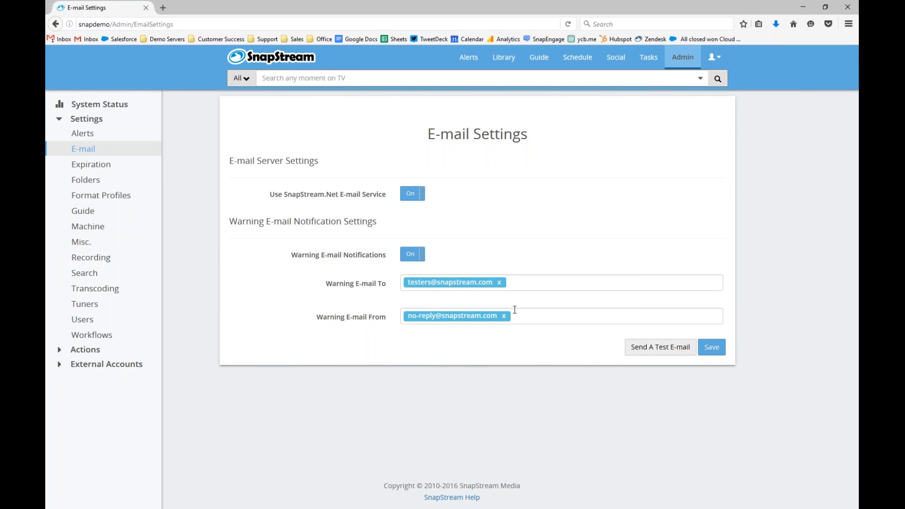
left_click(100, 134)
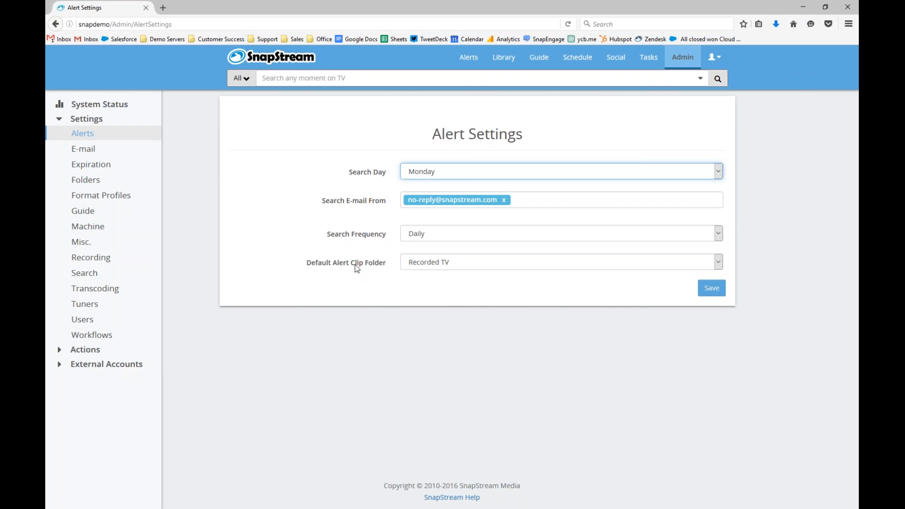
Copy the H.264 1280x720p format profile, name the copy Perfect Profile.... Org and look through its AVC encoder presets
left_click(98, 200)
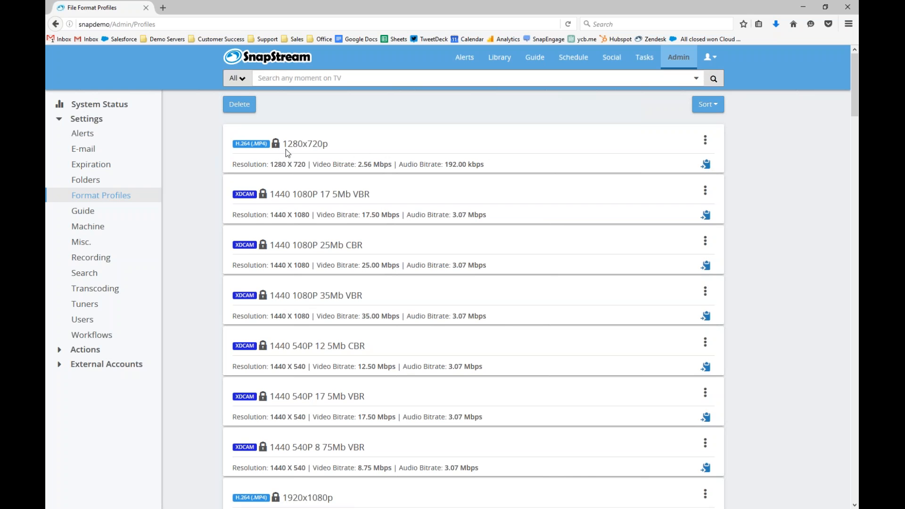
left_click(707, 165)
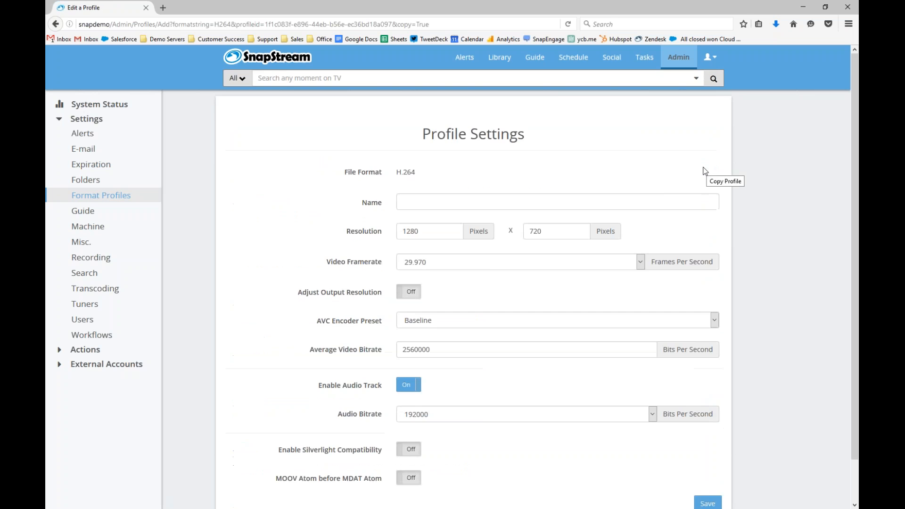
scroll(469, 235, "down", 2)
left_click(469, 164)
type("Perfe")
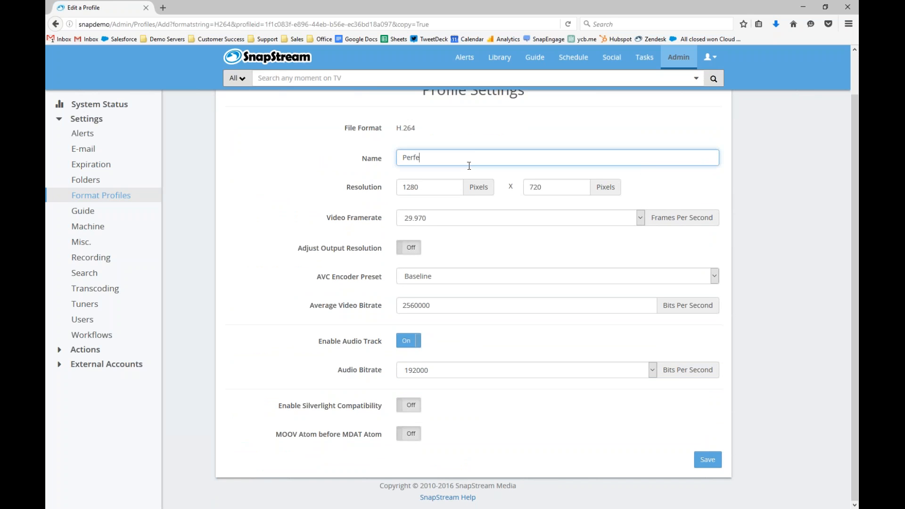
type("ct Profile.... Org")
left_click(423, 282)
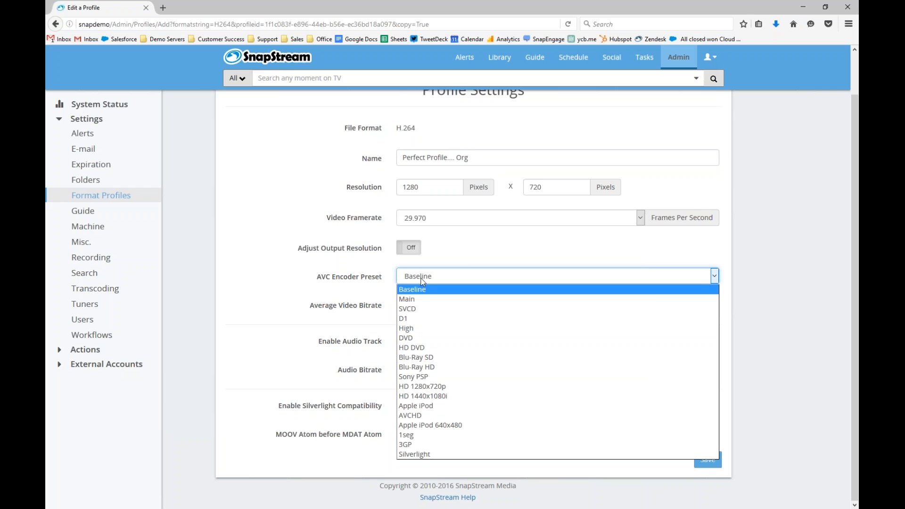
left_click(423, 282)
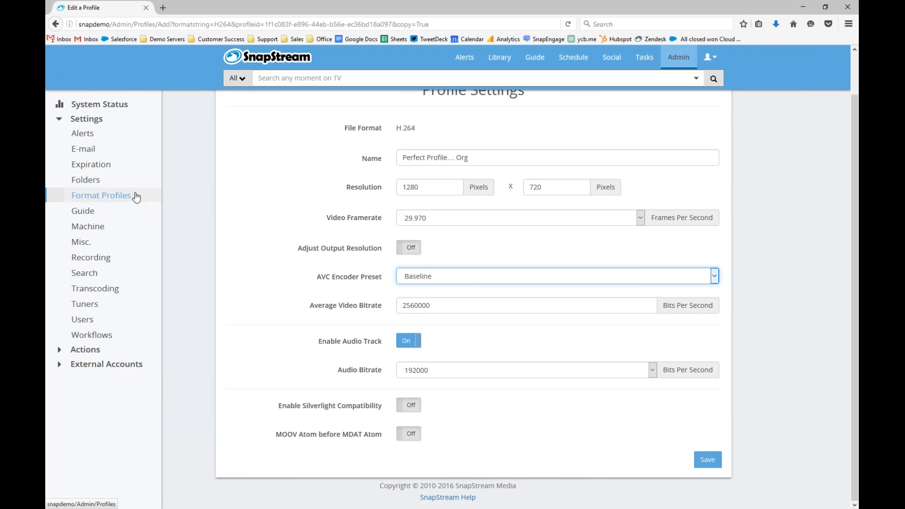
Show all clips in the library and select the General Hospital - GH Test Clip
left_click(508, 61)
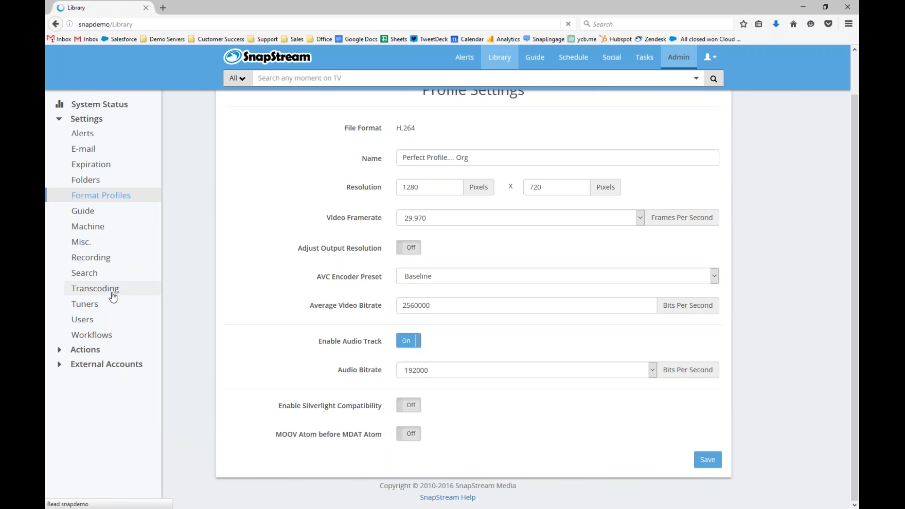
left_click(84, 267)
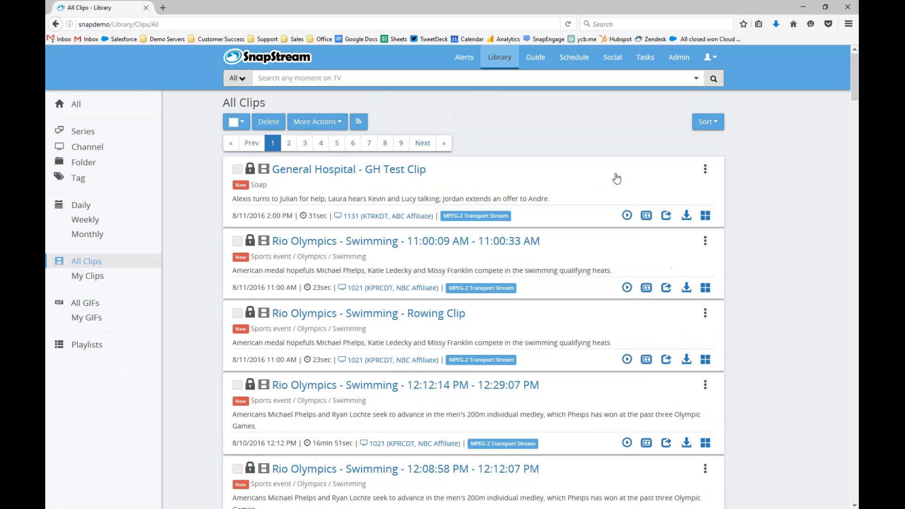
left_click(606, 186)
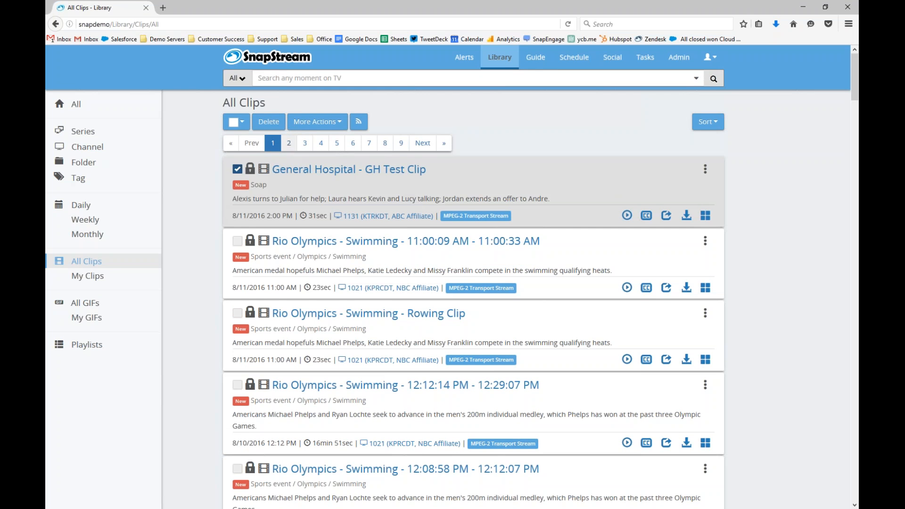
Set up a ShowSqueeze of the selected clip with target quality GERSH Agency test, then leave it unsubmitted for the format profiles list
left_click(316, 122)
left_click(317, 141)
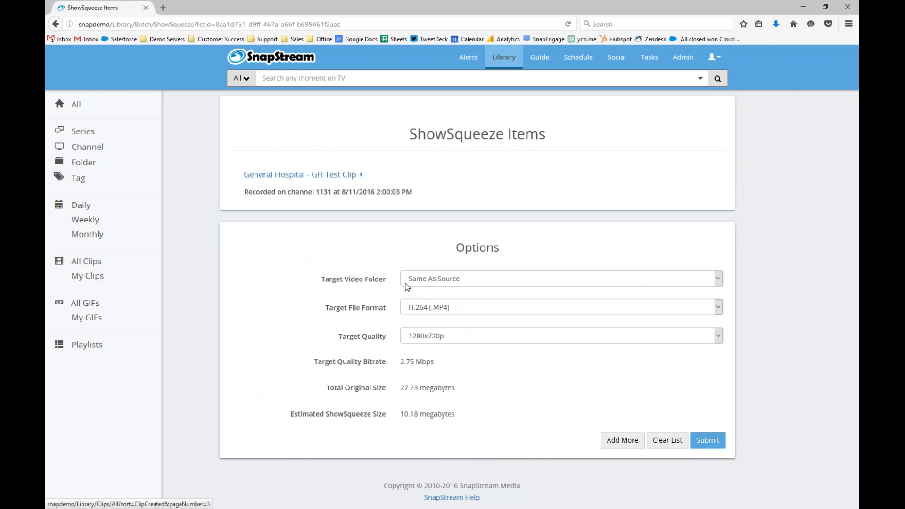
left_click(451, 336)
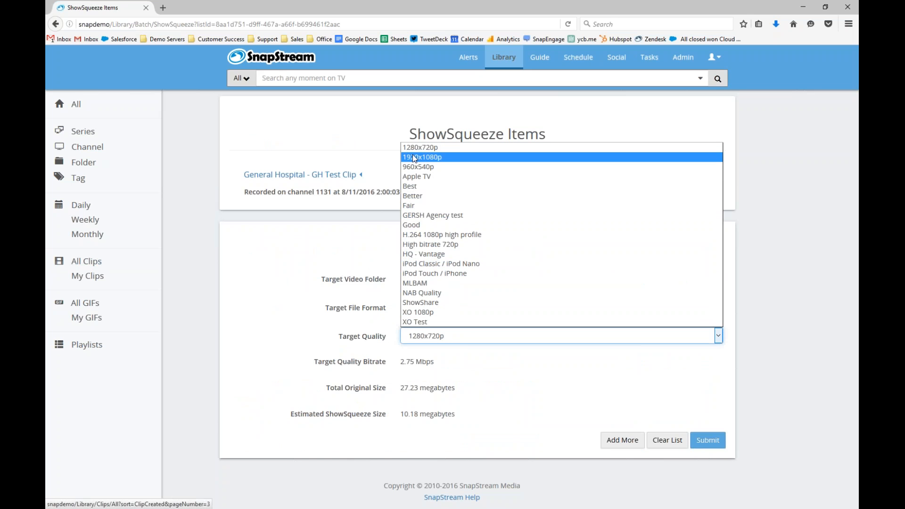
left_click(417, 216)
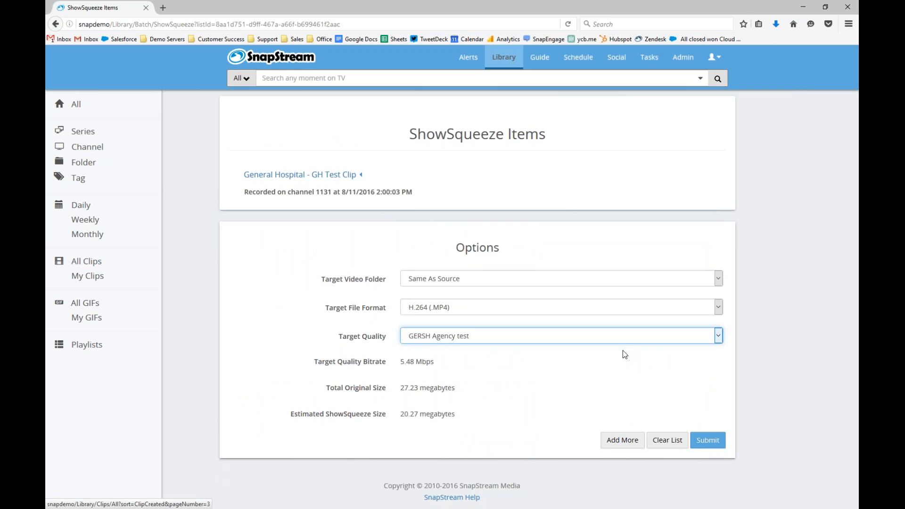
left_click(716, 441)
left_click(491, 339)
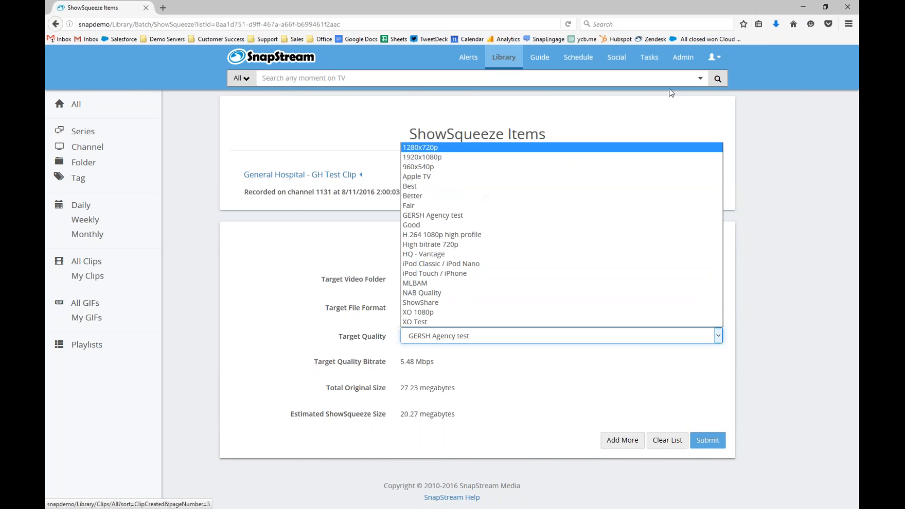
left_click(683, 57)
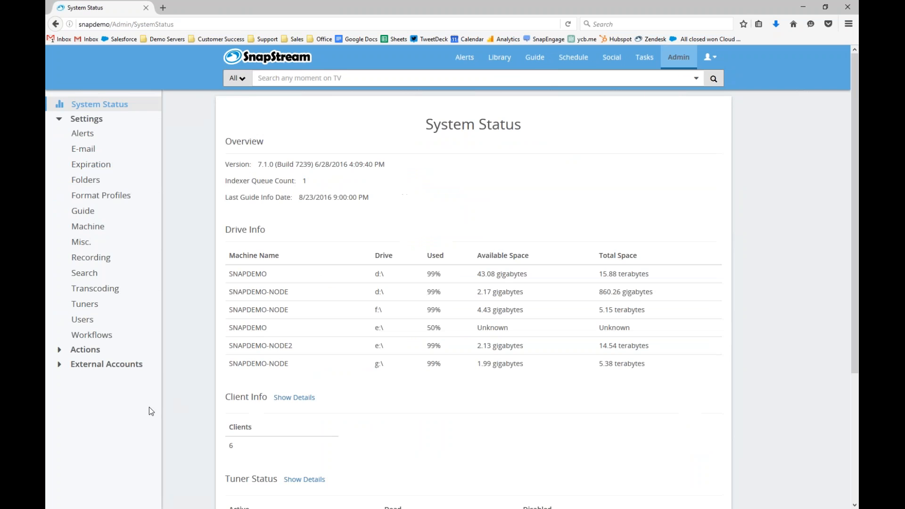
left_click(127, 197)
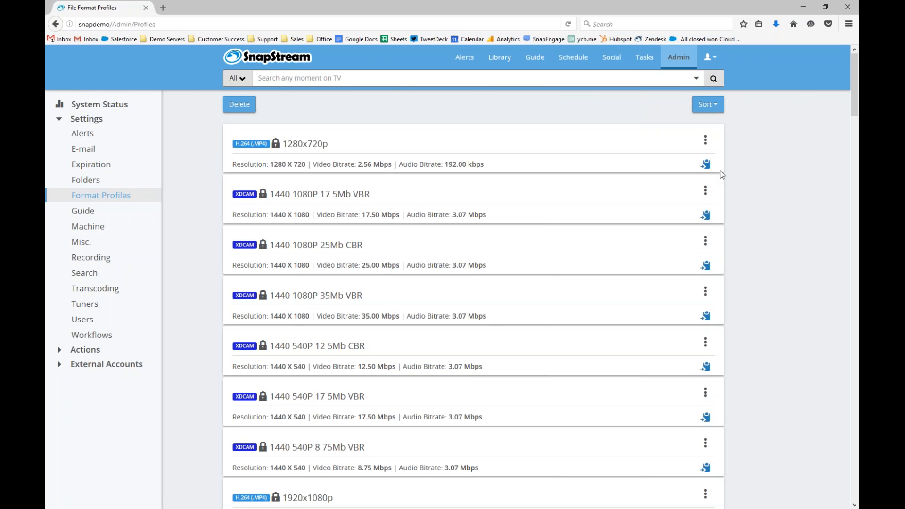
Review all queued tweets and all queued Facebook posts, playing the video attached to each
left_click(621, 60)
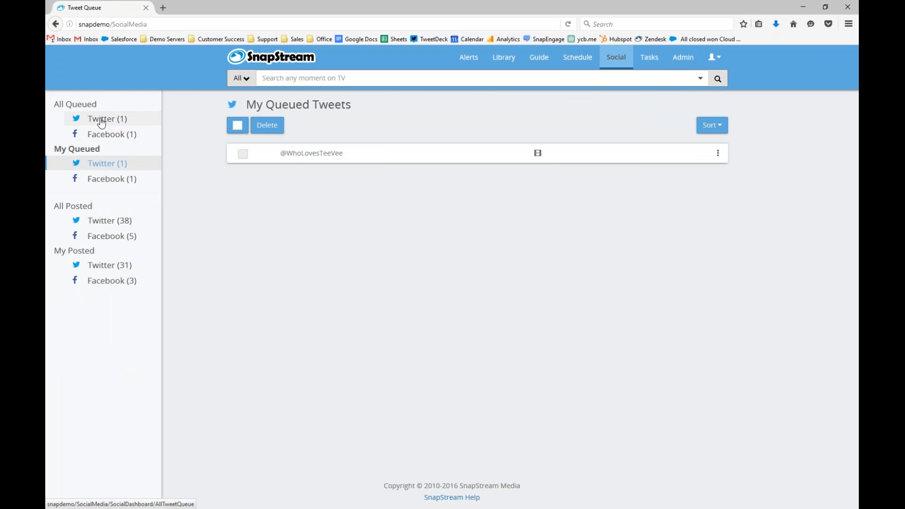
left_click(101, 121)
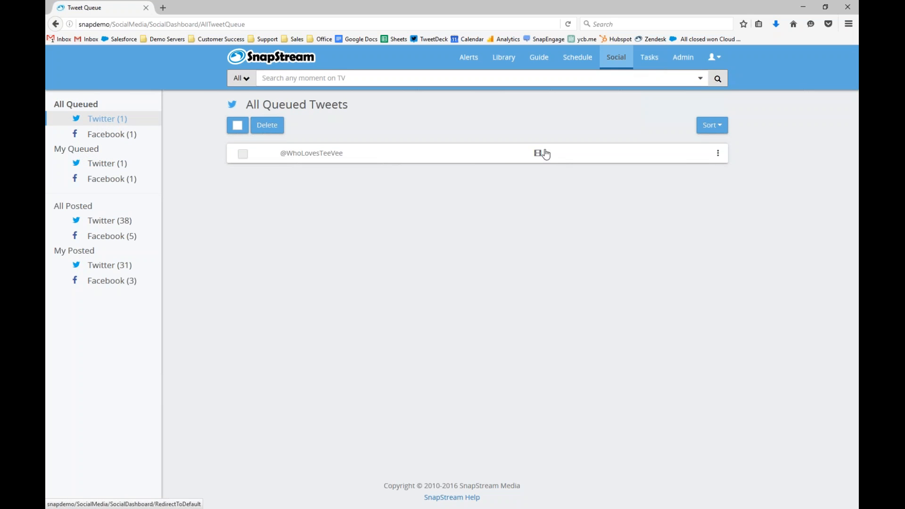
left_click(500, 154)
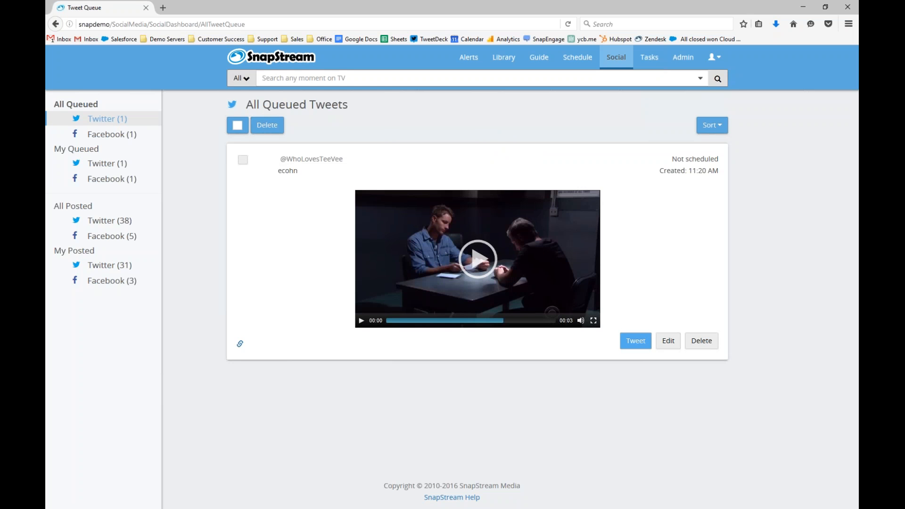
left_click(477, 259)
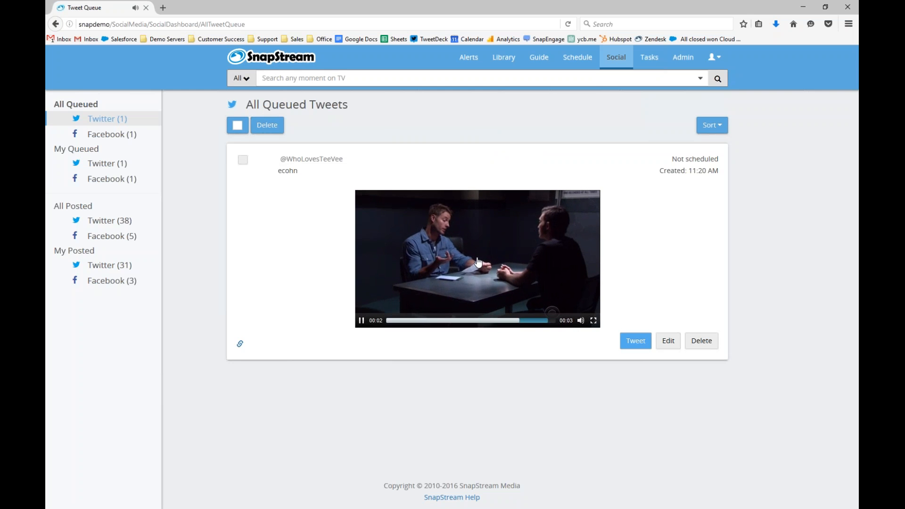
left_click(93, 135)
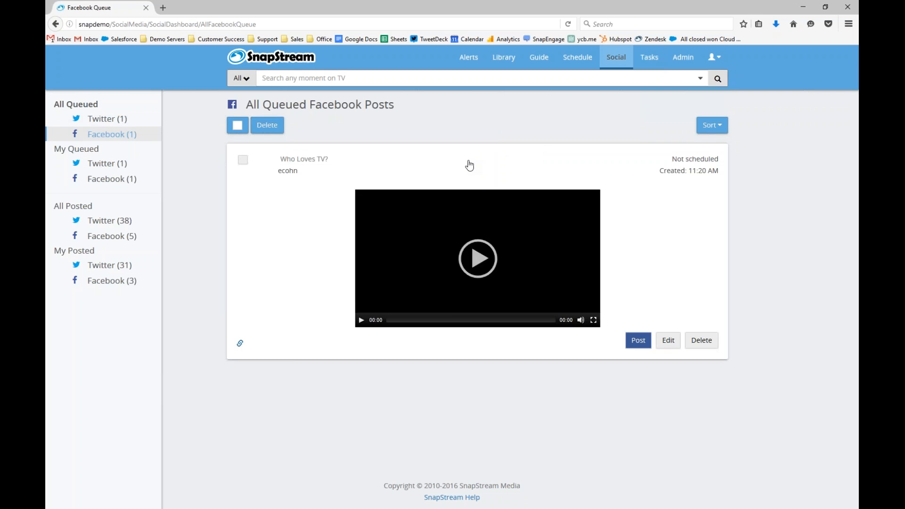
left_click(476, 263)
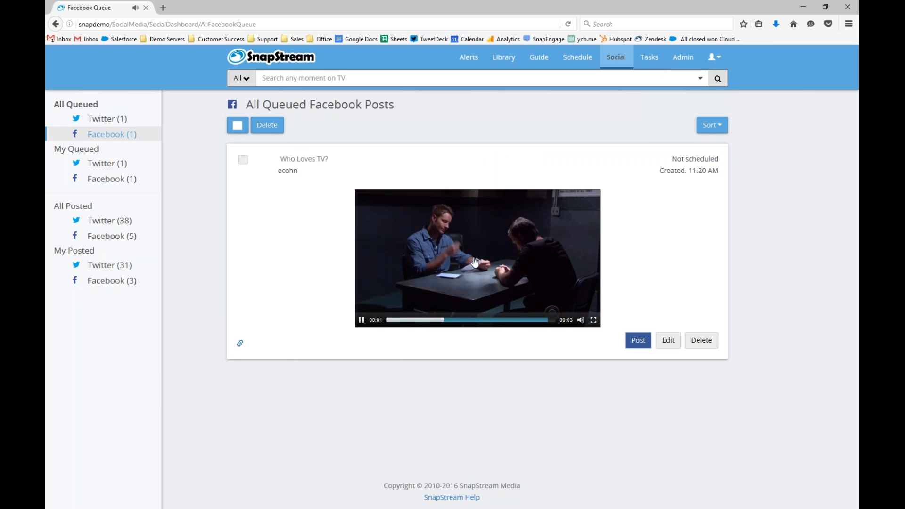
Edit the queued Facebook post, keep Who Loves TV? as its page, schedule it for 08/11/2016 at 3:30 PM and save it
left_click(667, 340)
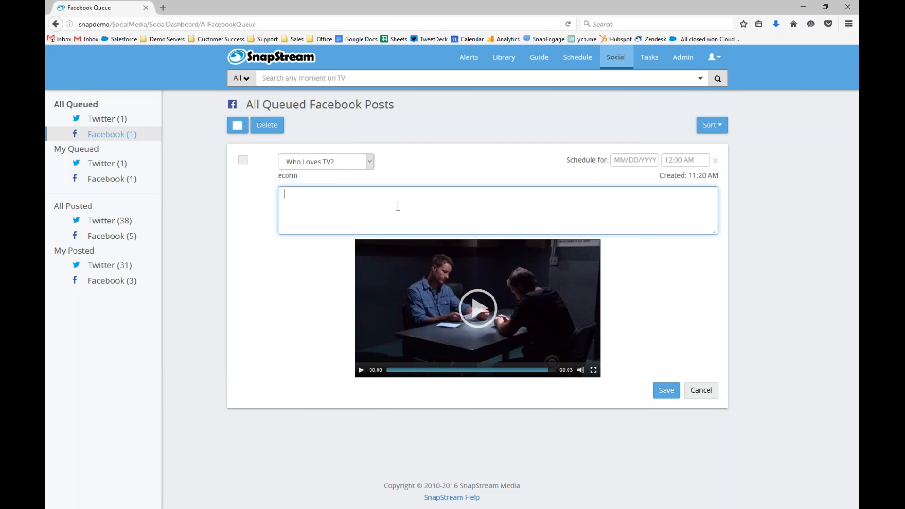
left_click(325, 161)
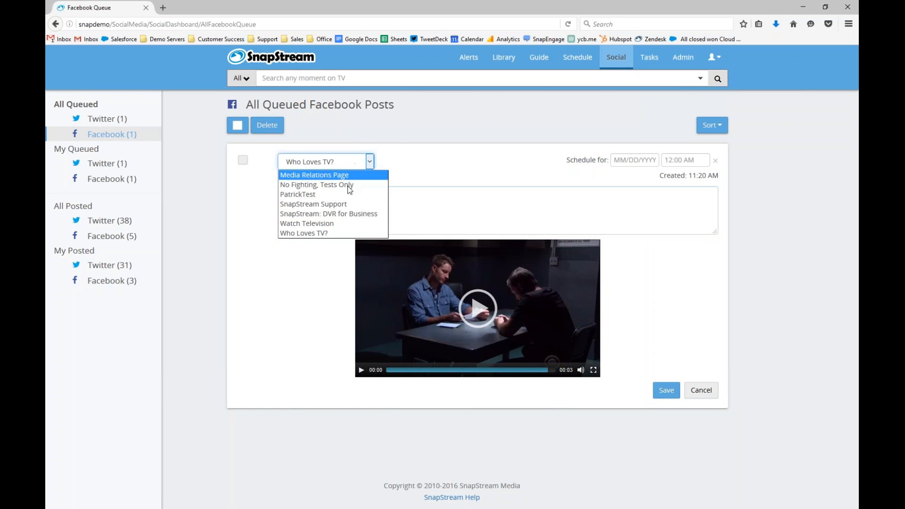
left_click(350, 233)
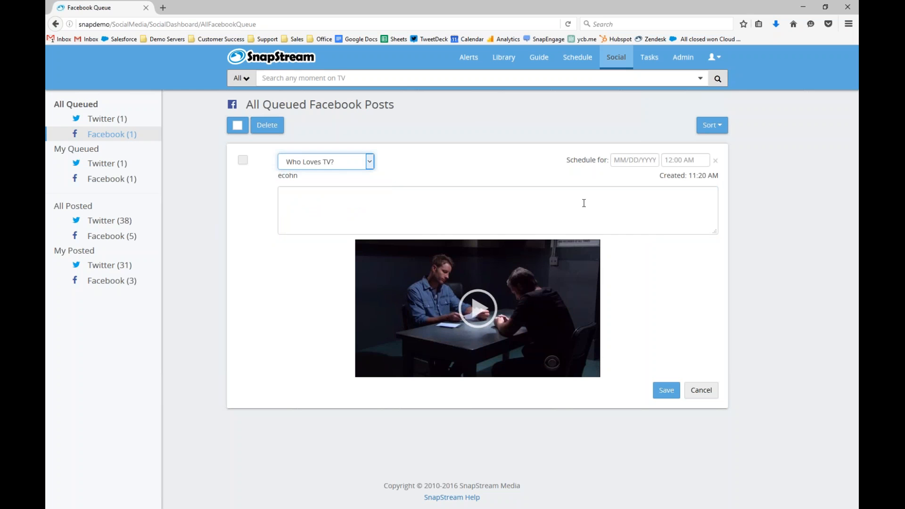
left_click(635, 160)
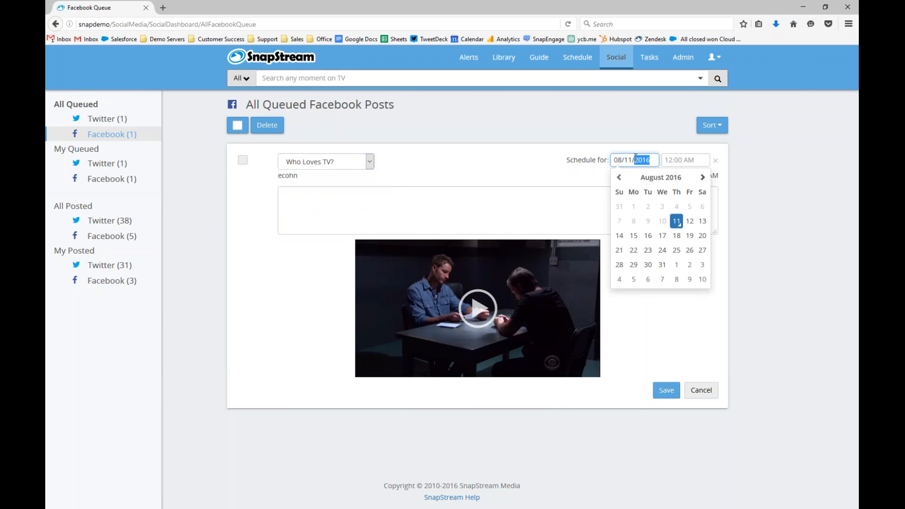
left_click(677, 221)
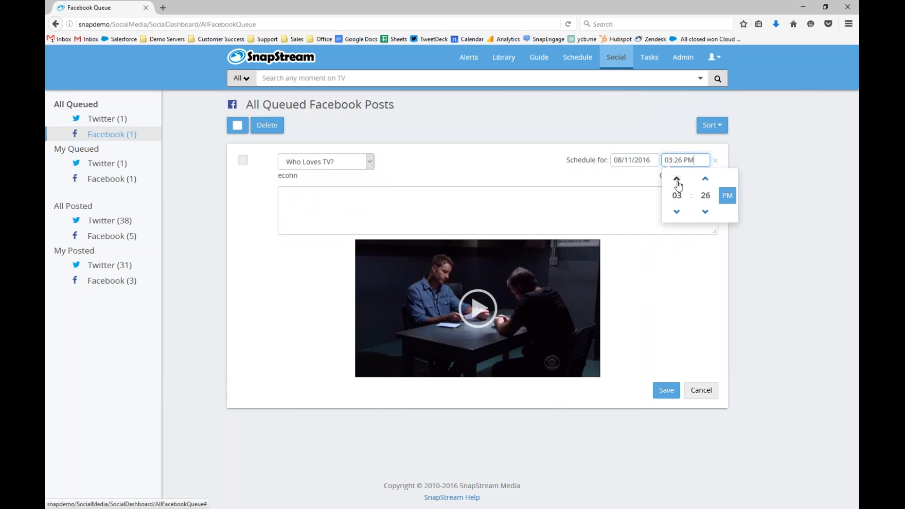
left_click(705, 180)
left_click(705, 180)
left_click(769, 190)
left_click(666, 389)
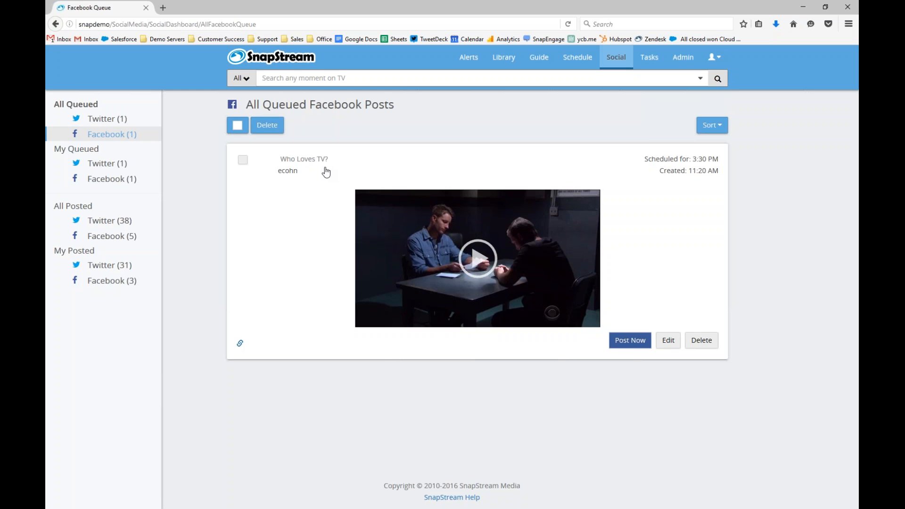
mouse_move(434, 213)
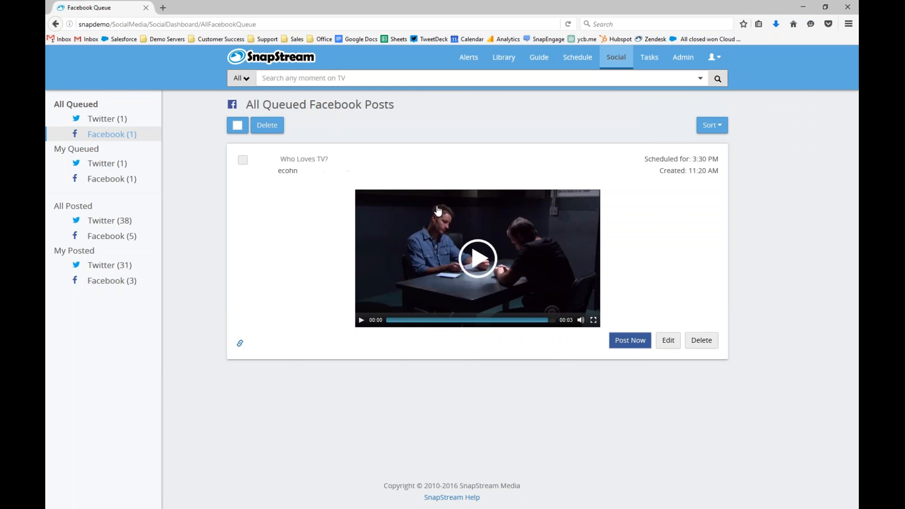
left_click(640, 344)
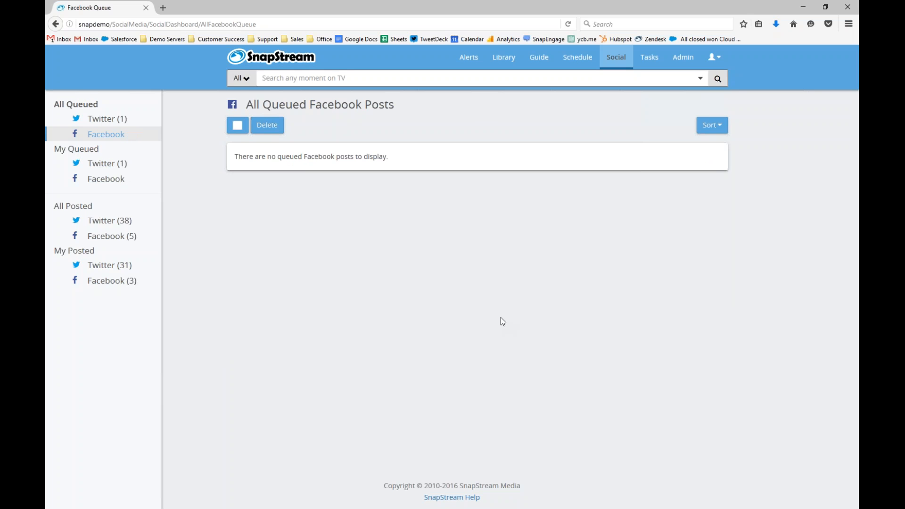
left_click(124, 124)
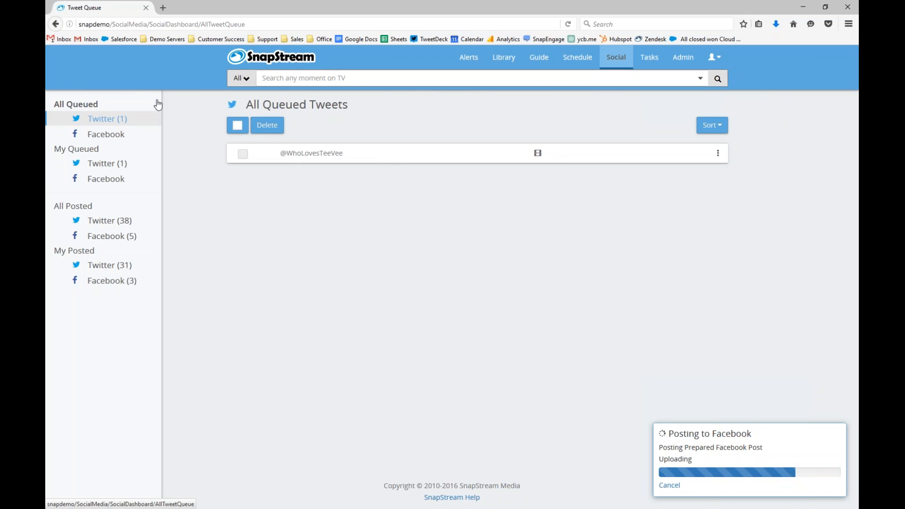
left_click(401, 160)
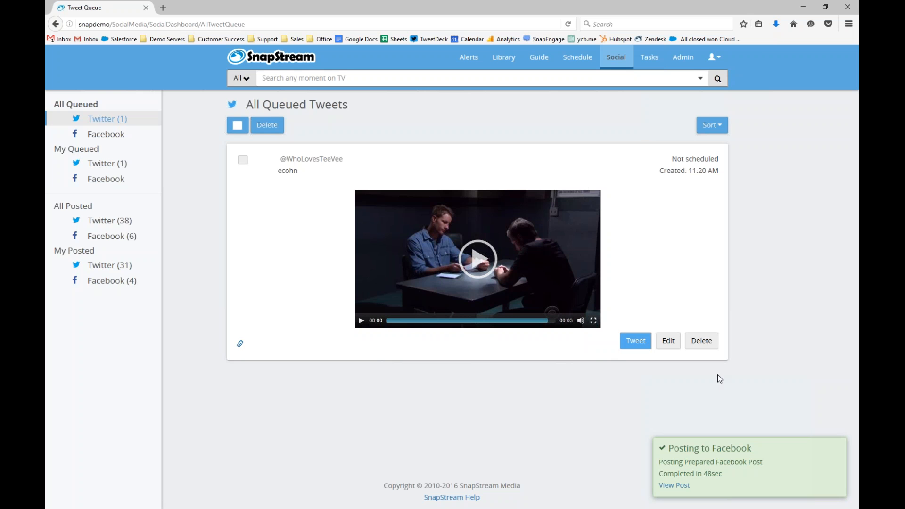
Open the admin user and group settings and dismiss the Facebook posting notification
left_click(691, 56)
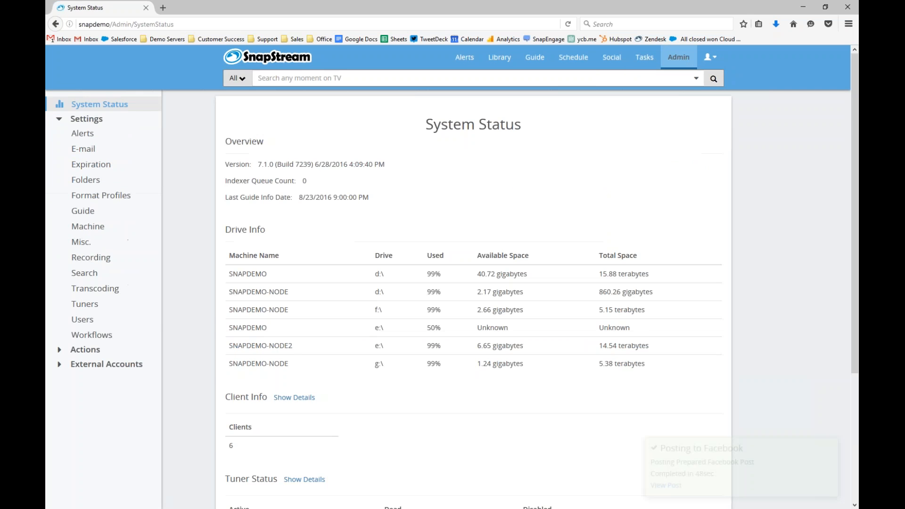
left_click(82, 320)
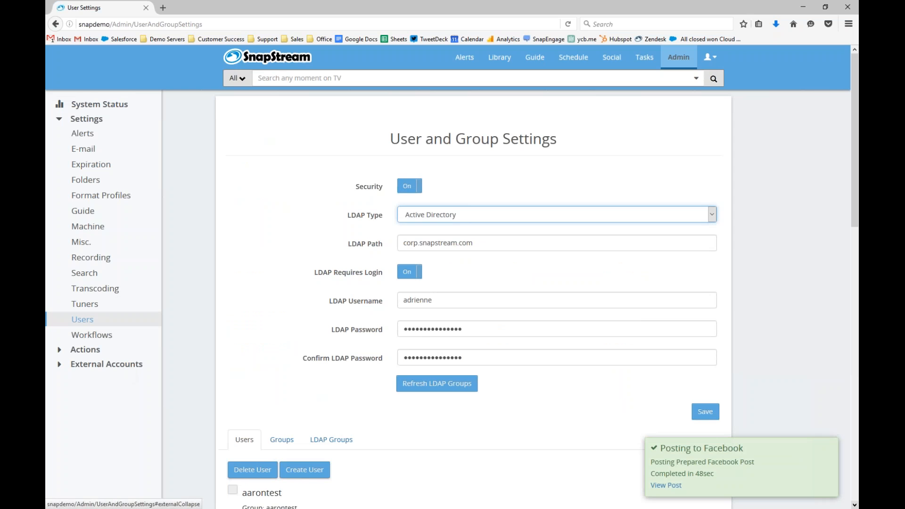
left_click(832, 451)
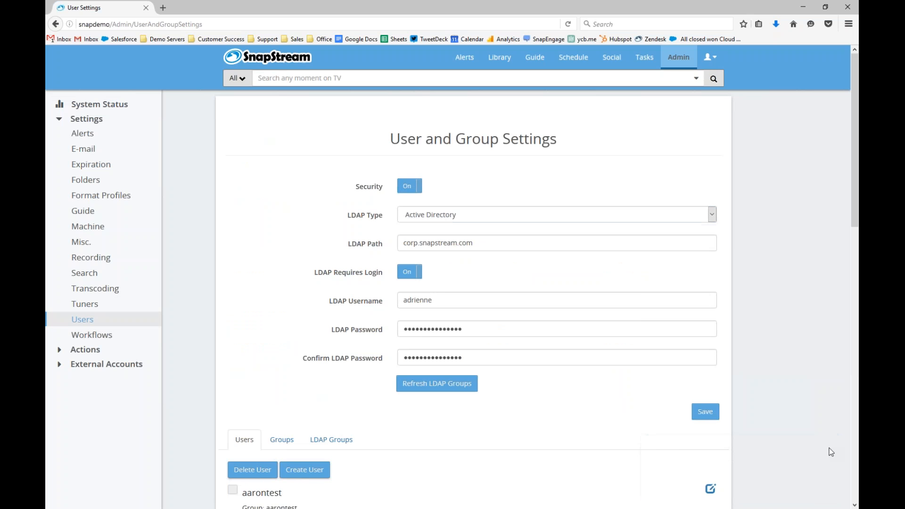
Review the external Facebook and Twitter accounts, and view the Twitter authorization page for adding an account without authorizing it
left_click(61, 369)
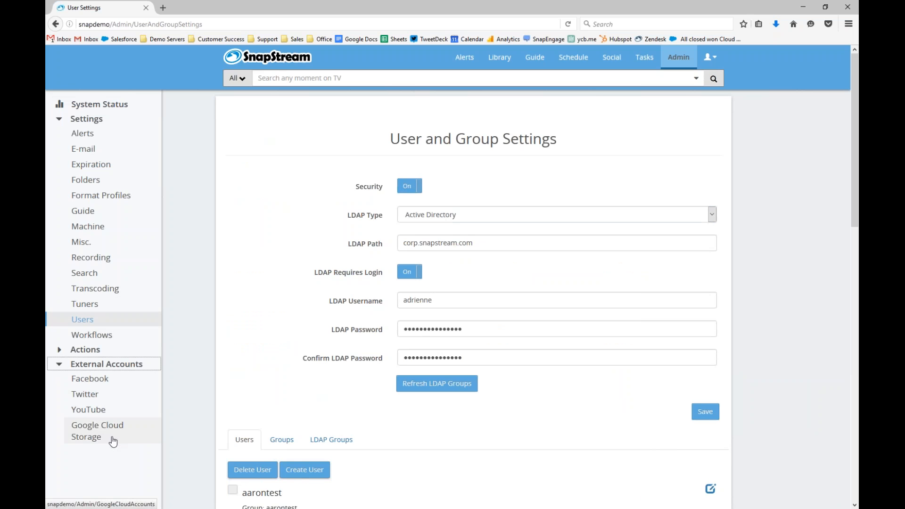
left_click(107, 382)
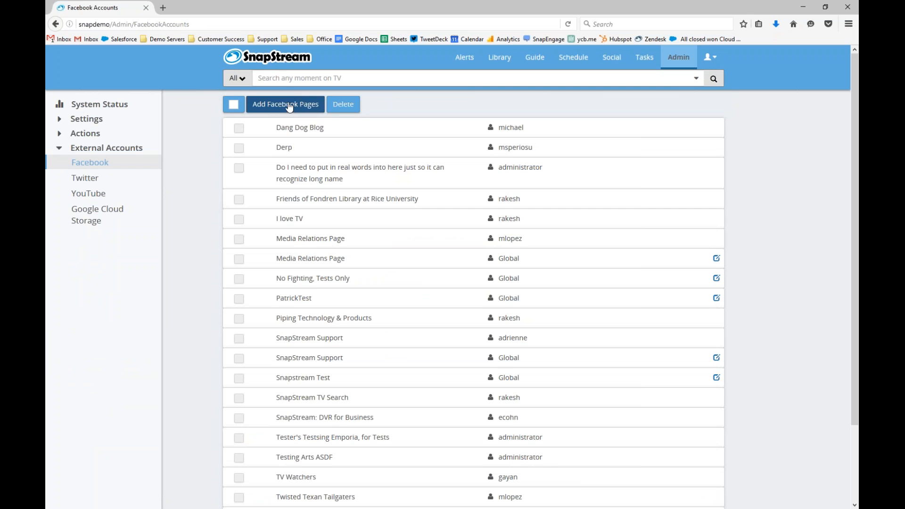
left_click(120, 180)
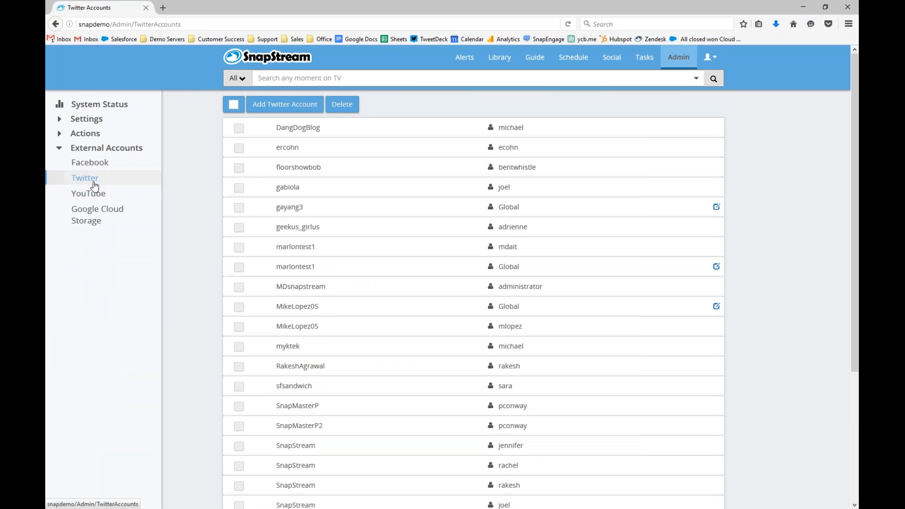
left_click(283, 105)
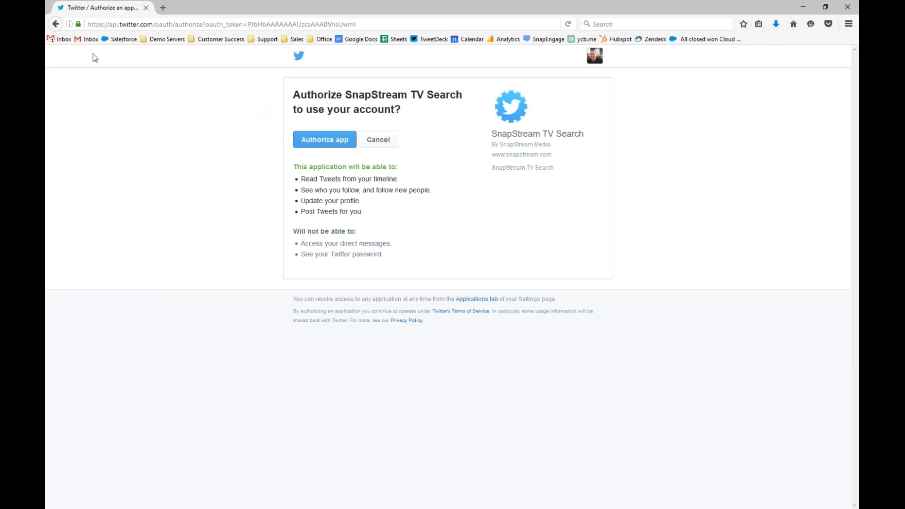
left_click(55, 26)
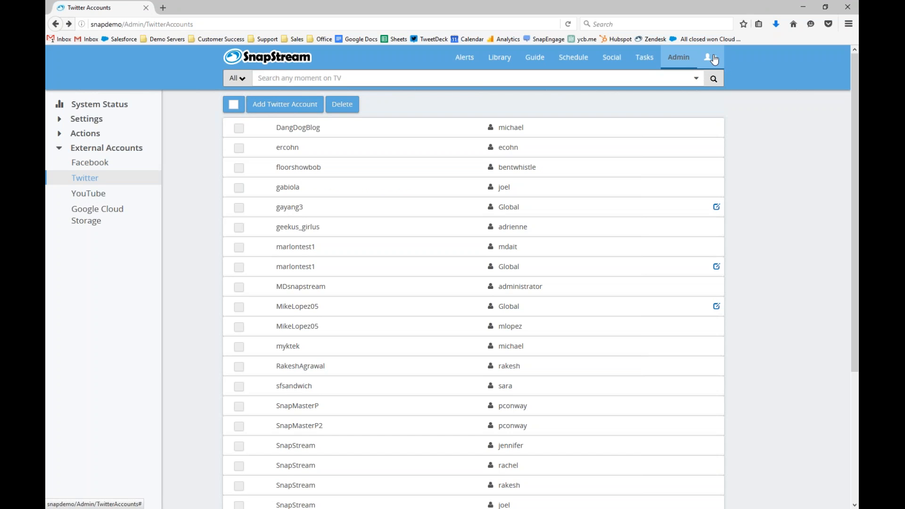
Open the personal profile settings and review the notification, search, web player and e-mail options down to the social accounts
left_click(714, 60)
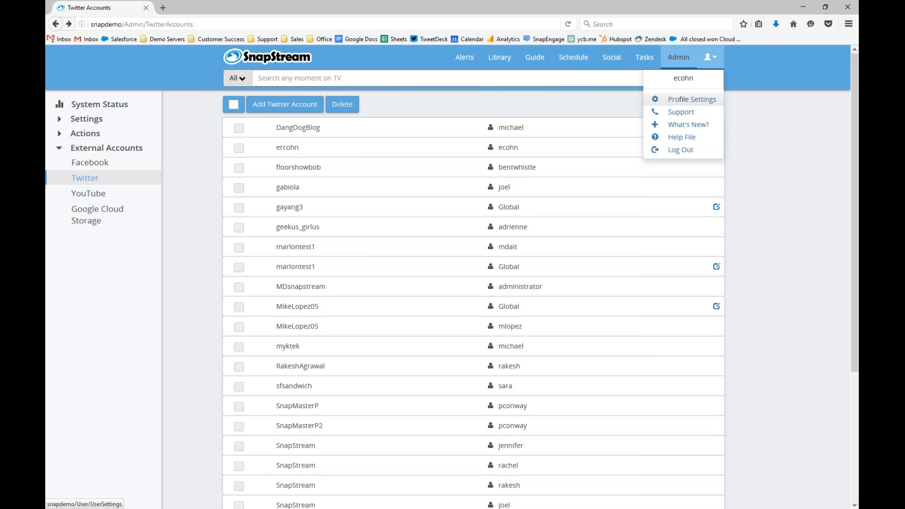
left_click(691, 99)
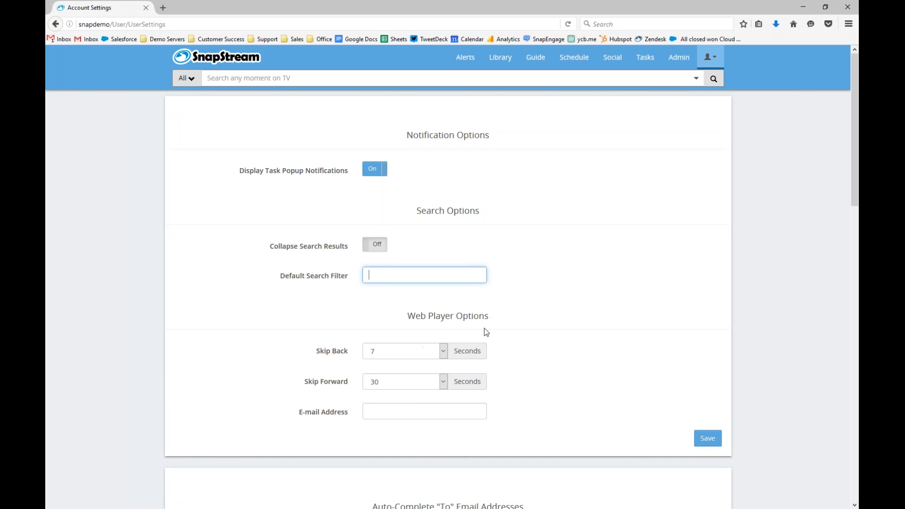
scroll(484, 329, "down", 1)
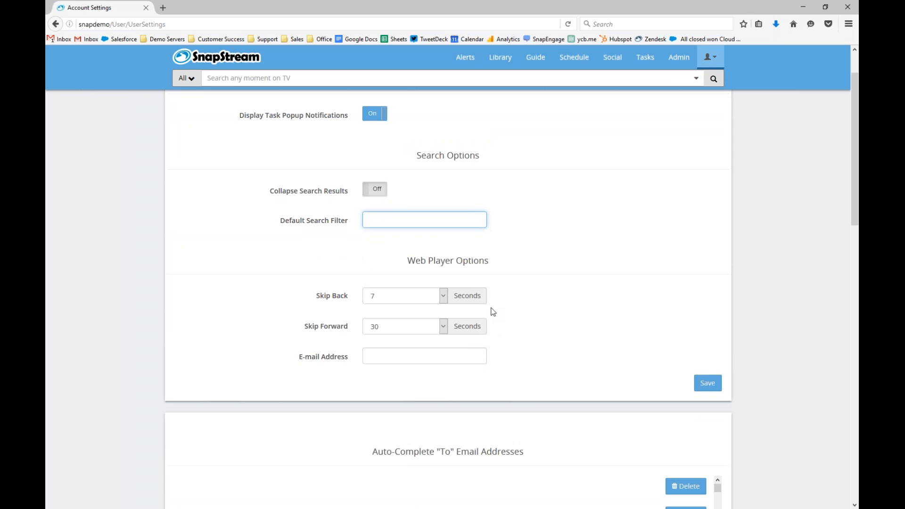
left_click(469, 358)
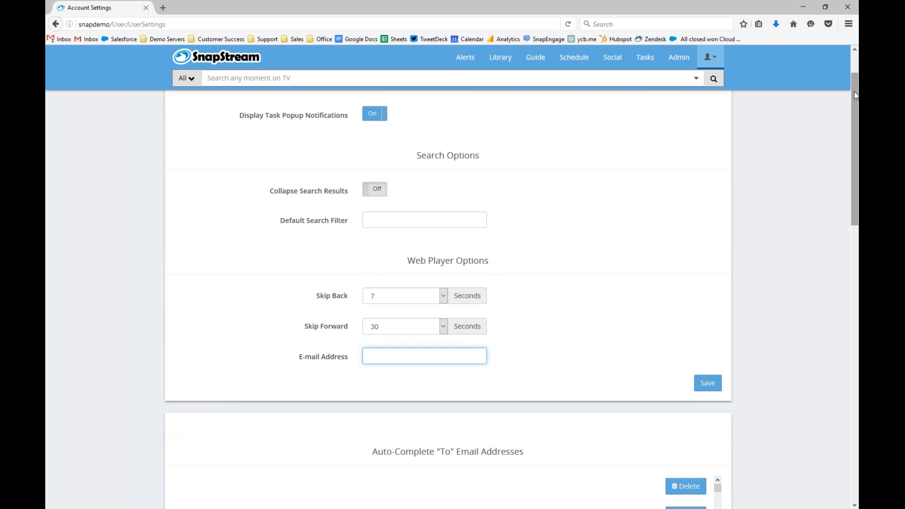
left_click_drag(853, 90, 853, 358)
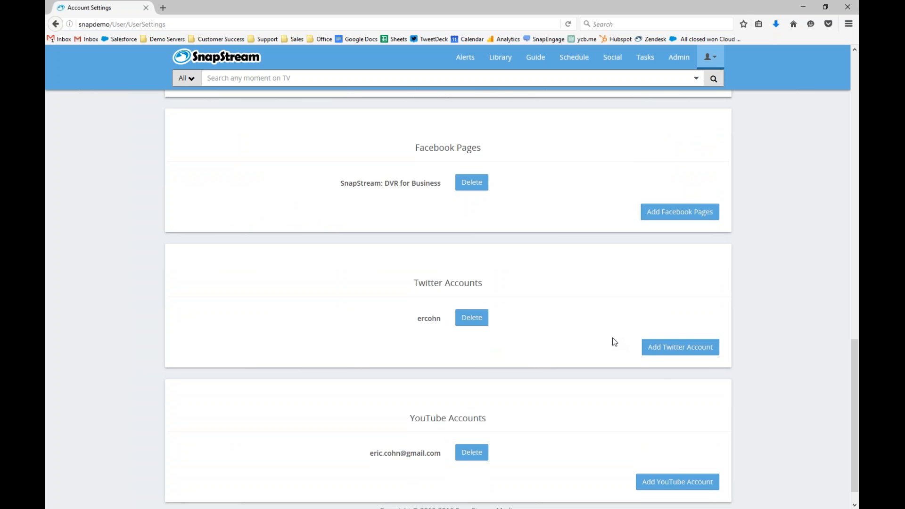
View the authorization page for adding a personal Twitter account and return to the profile settings without authorizing
left_click(689, 347)
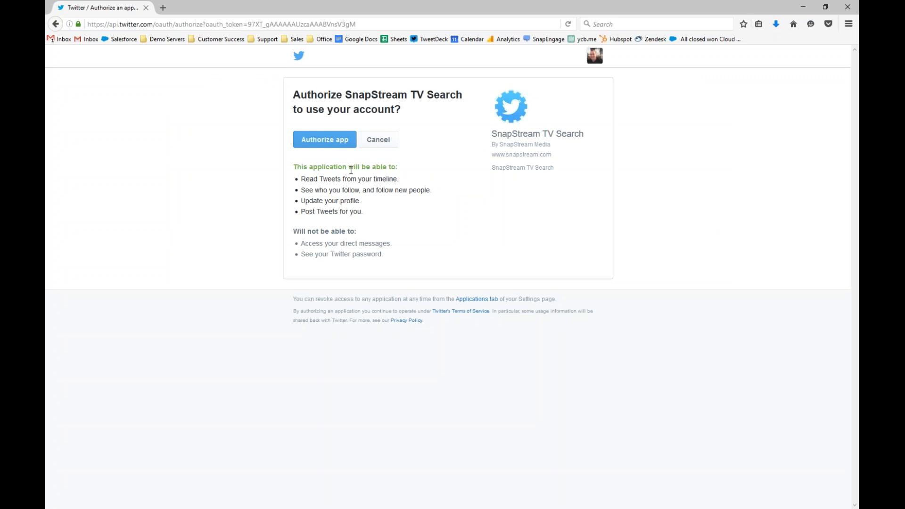
left_click(313, 142)
left_click(55, 24)
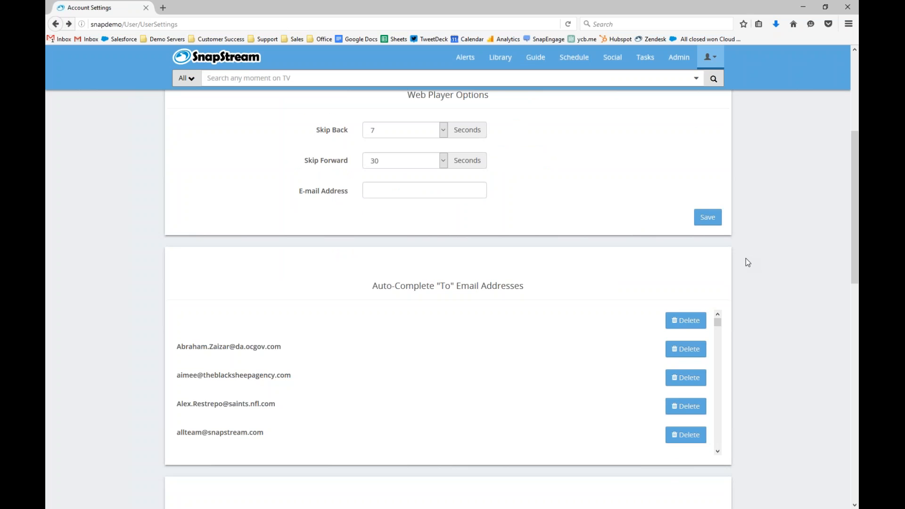
Review the Facebook, Twitter and YouTube accounts linked to the profile and return to the SnapStream home page
scroll(746, 258, "down", 8)
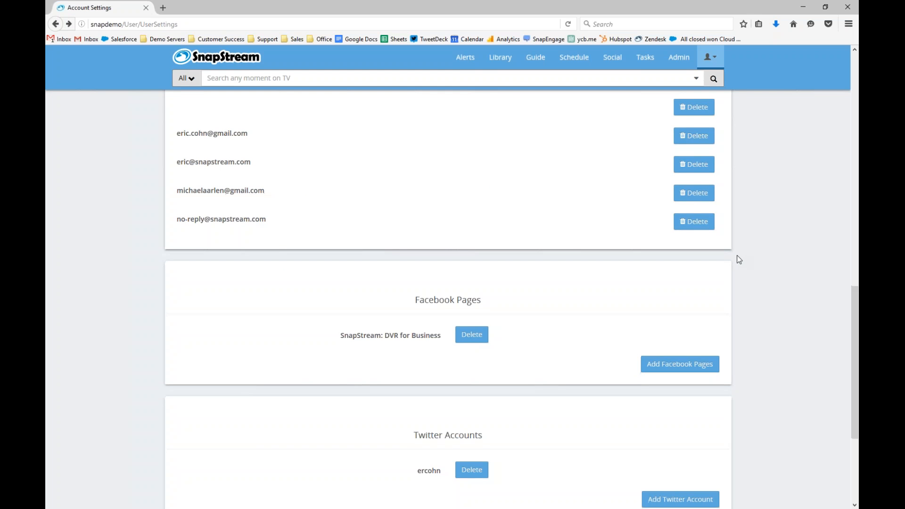
scroll(737, 259, "down", 3)
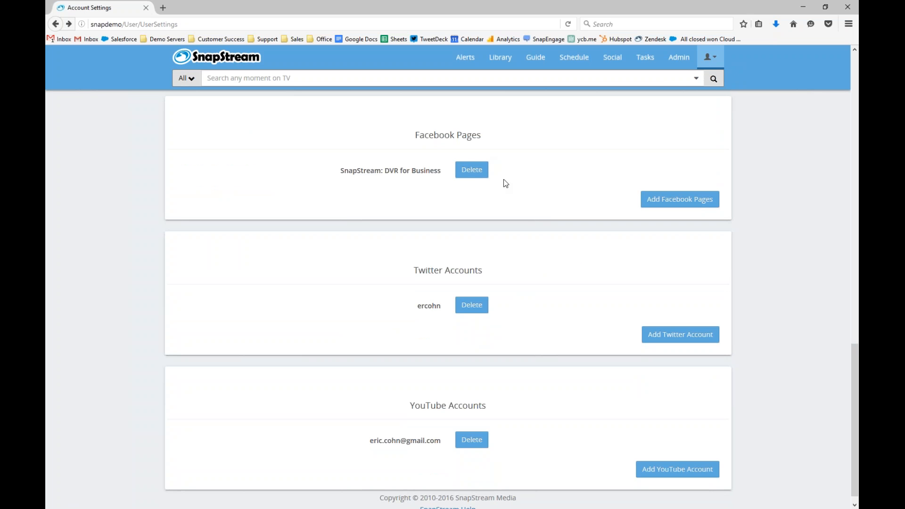
left_click(238, 59)
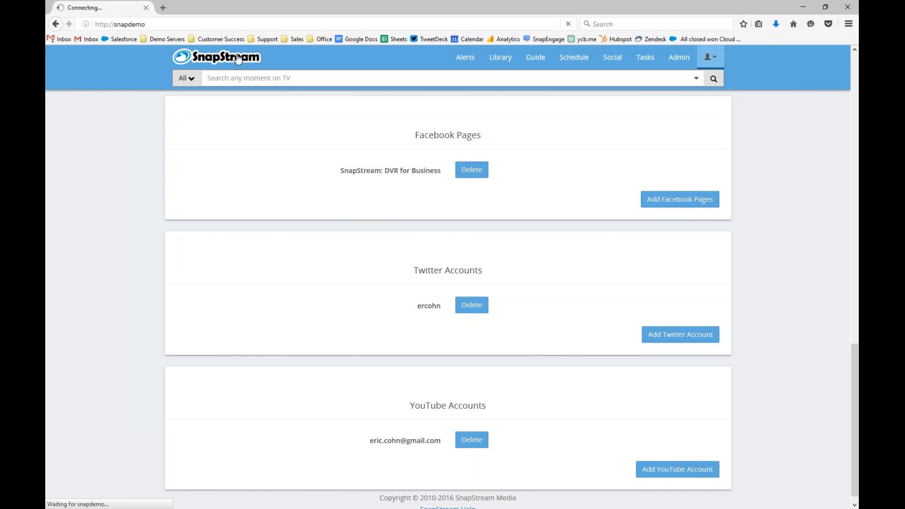